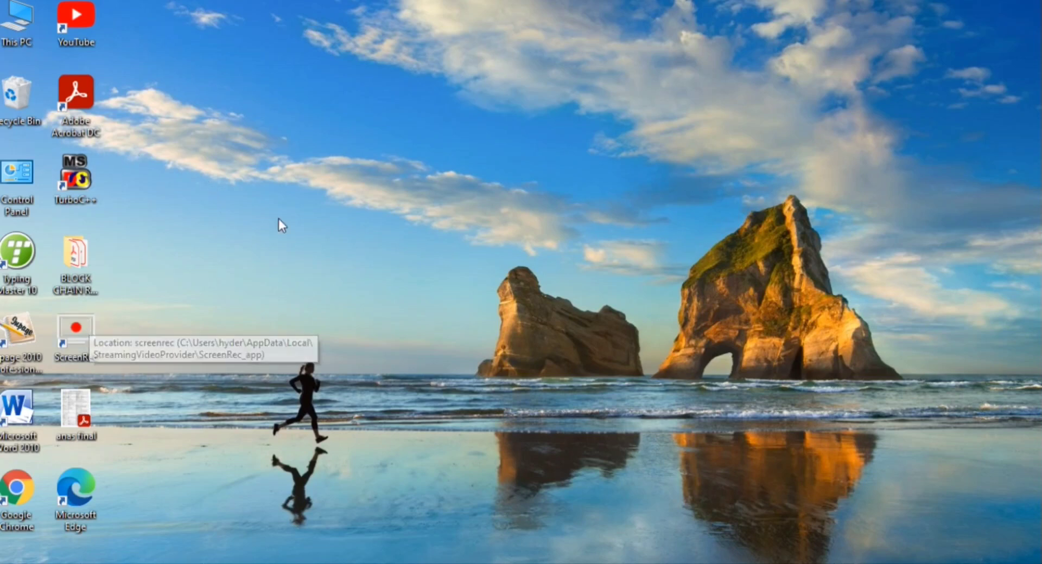
right_click(227, 243)
left_click(320, 296)
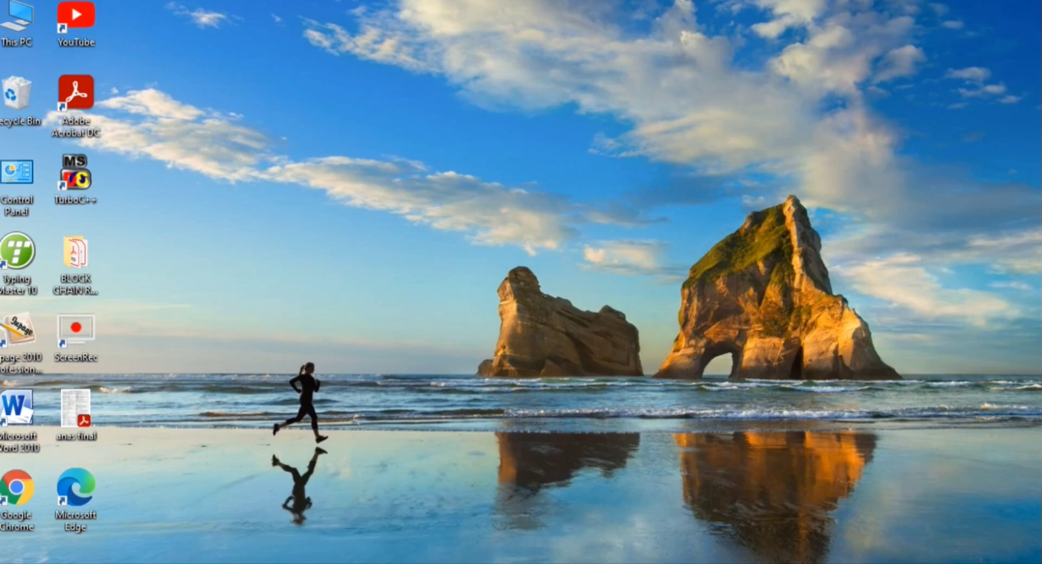
- Find Paint among the installed apps by searching for "pai" and launch it
left_click(8, 563)
left_click(8, 563)
left_click(8, 563)
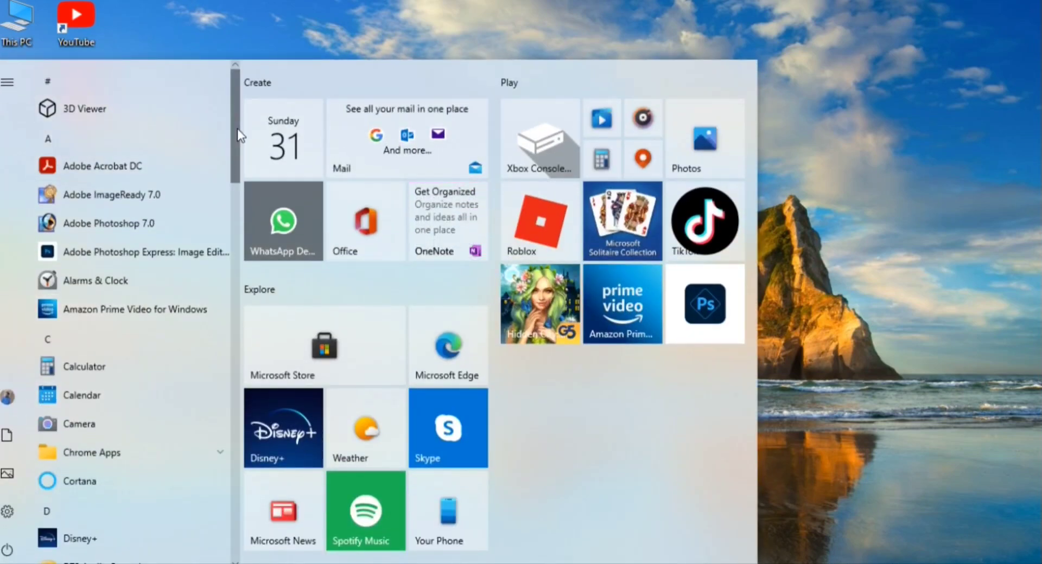
scroll(237, 136, "down", 1)
mouse_move(236, 141)
left_mouse_down()
mouse_move(243, 335)
mouse_move(229, 536)
mouse_move(235, 325)
mouse_move(222, 123)
mouse_move(213, 490)
left_mouse_up()
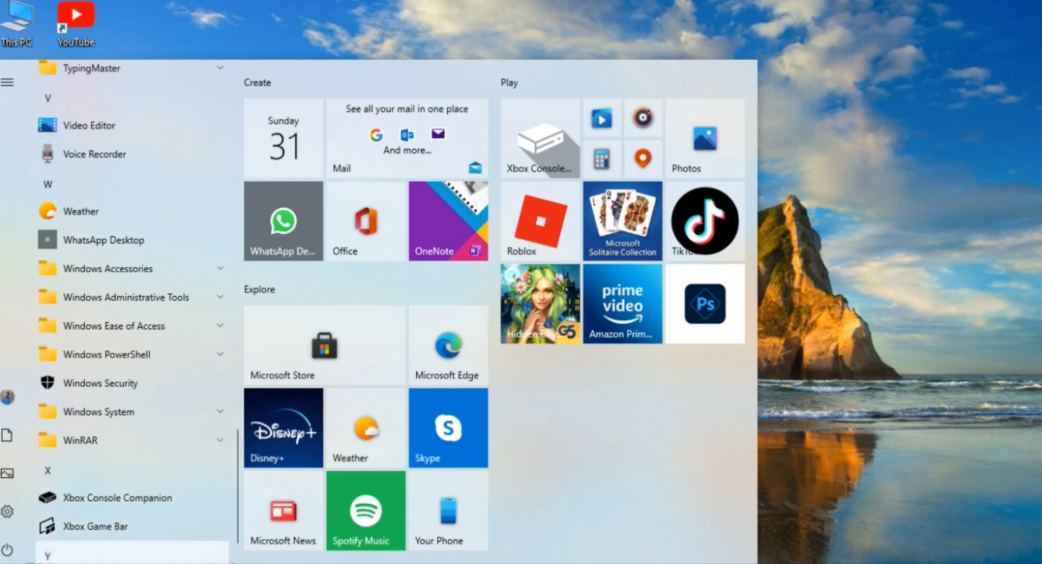
key("super+s")
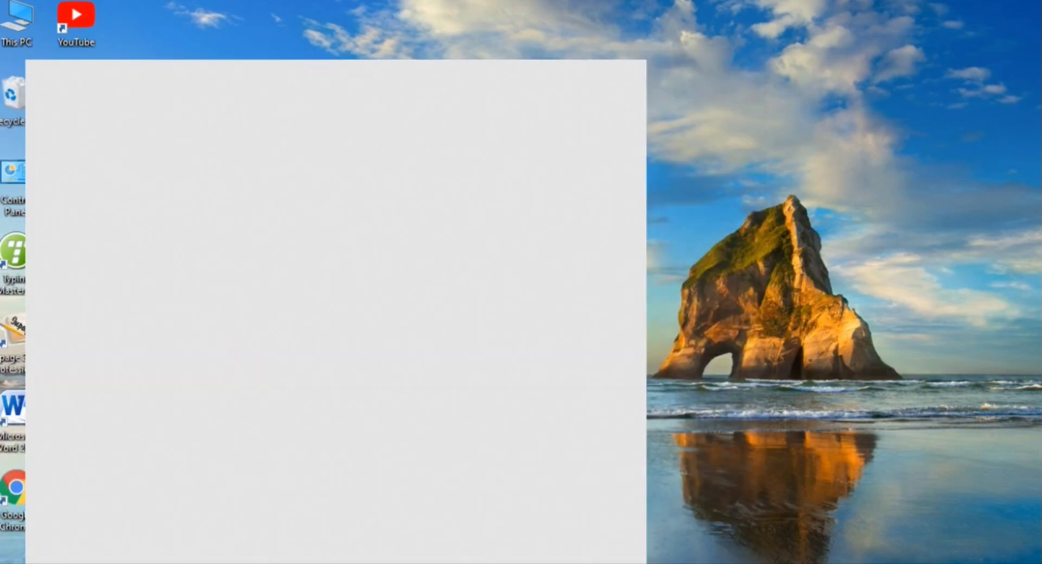
type("p")
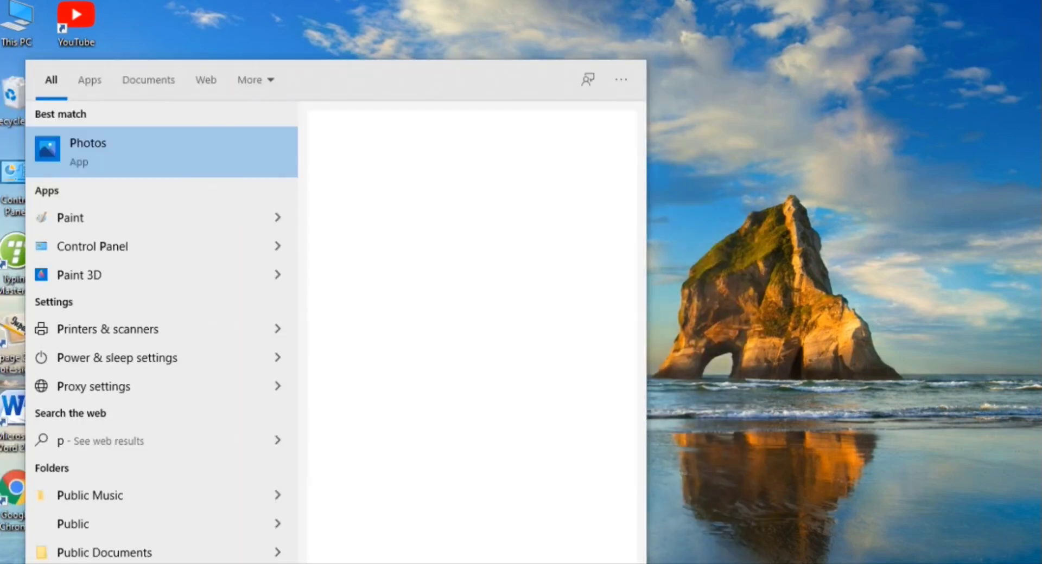
type("ai")
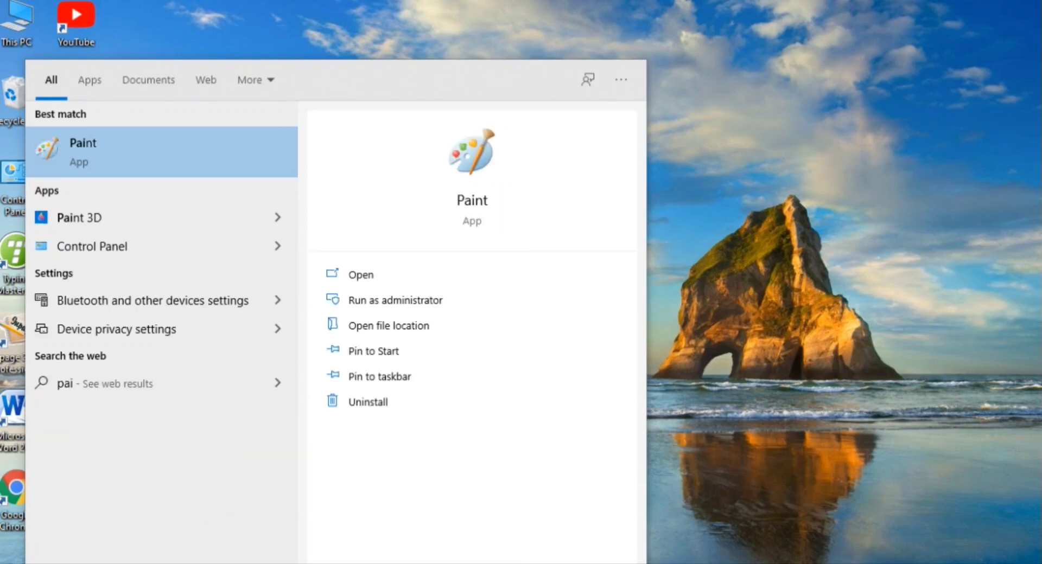
left_click(123, 160)
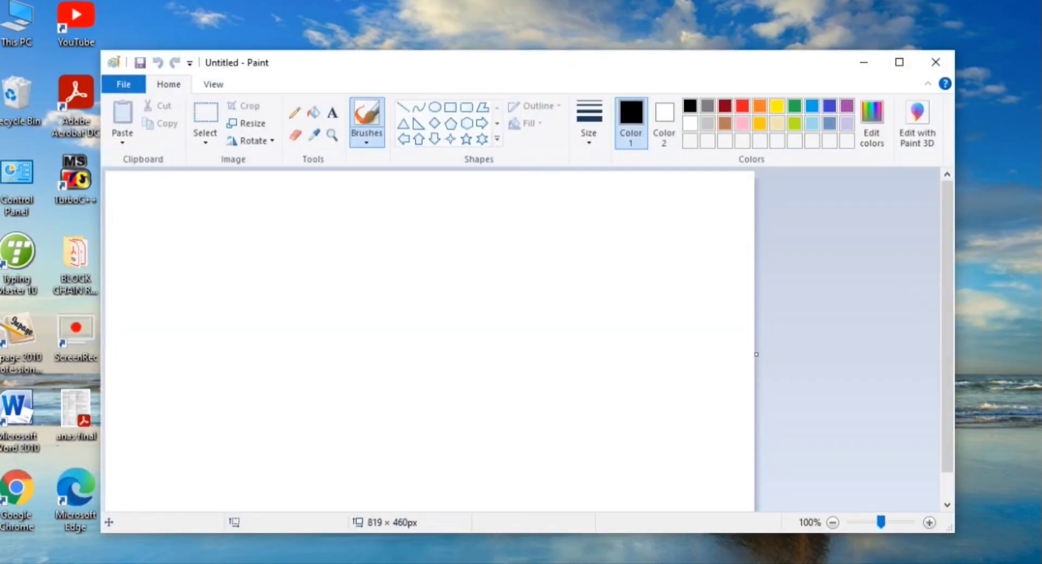
- Maximize the Paint window, then minimize it and bring it back to the screen
left_click(899, 62)
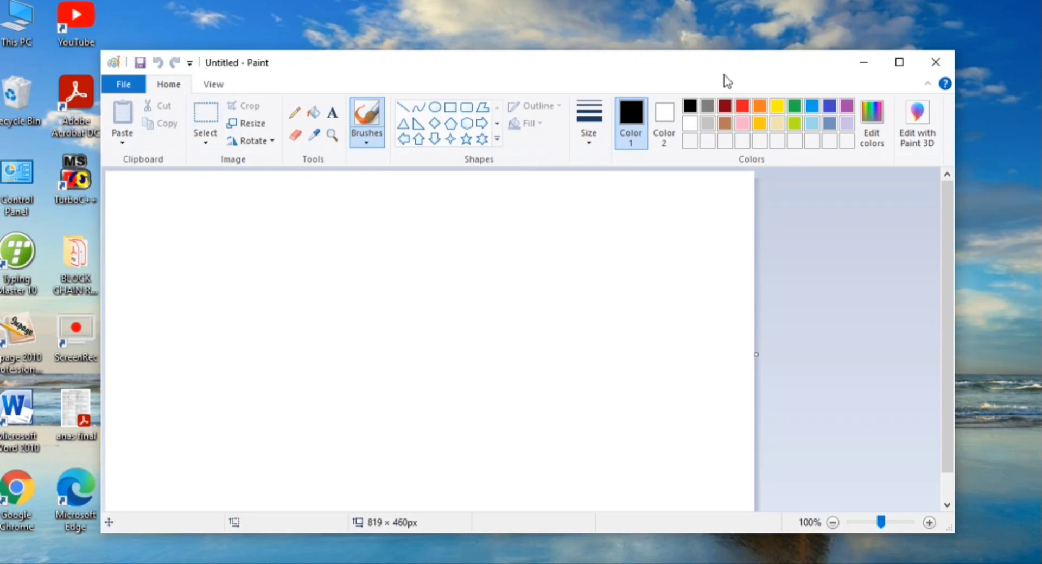
left_click(904, 64)
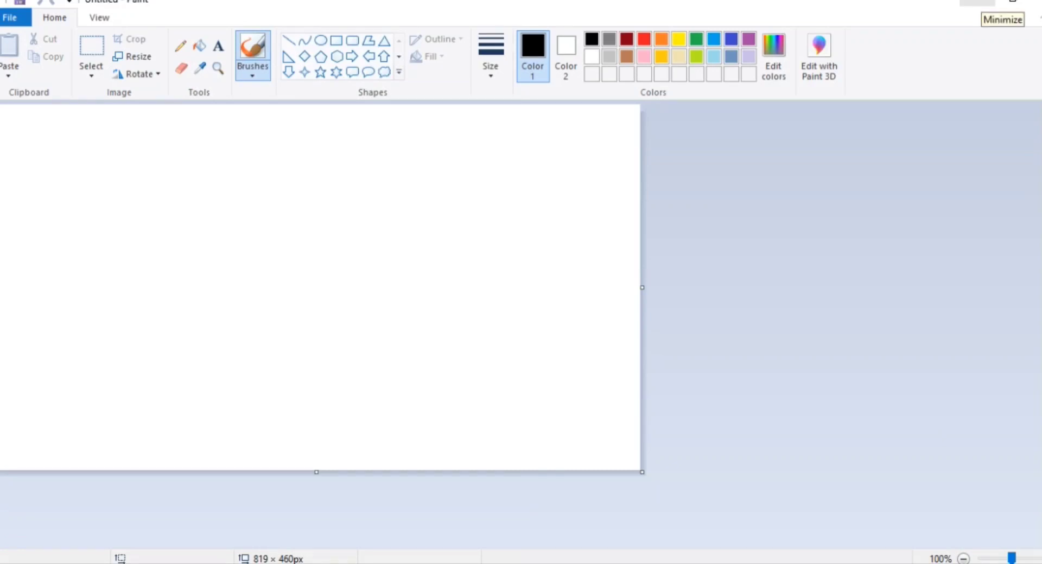
left_click(977, 2)
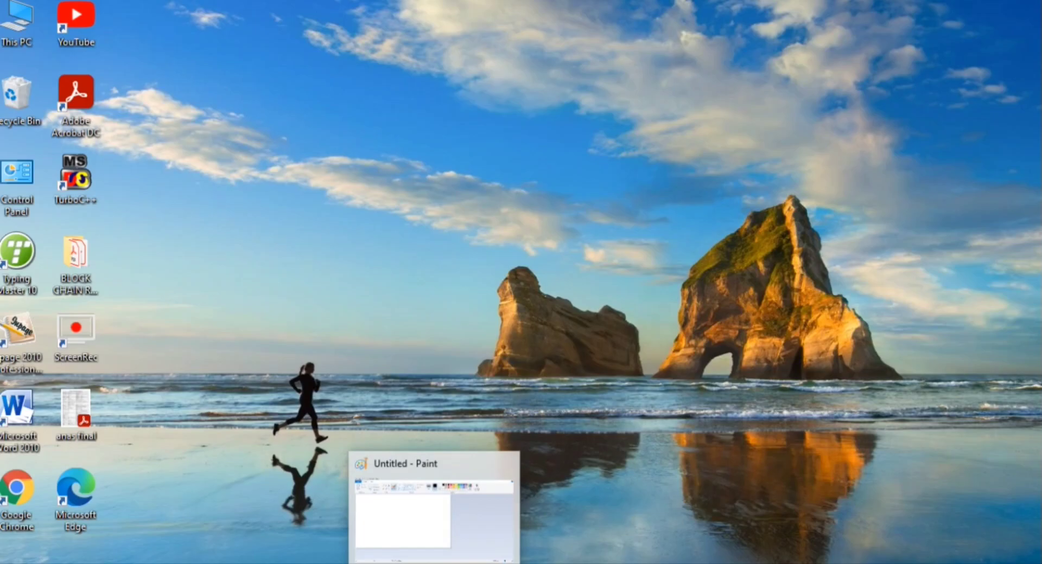
left_click(434, 563)
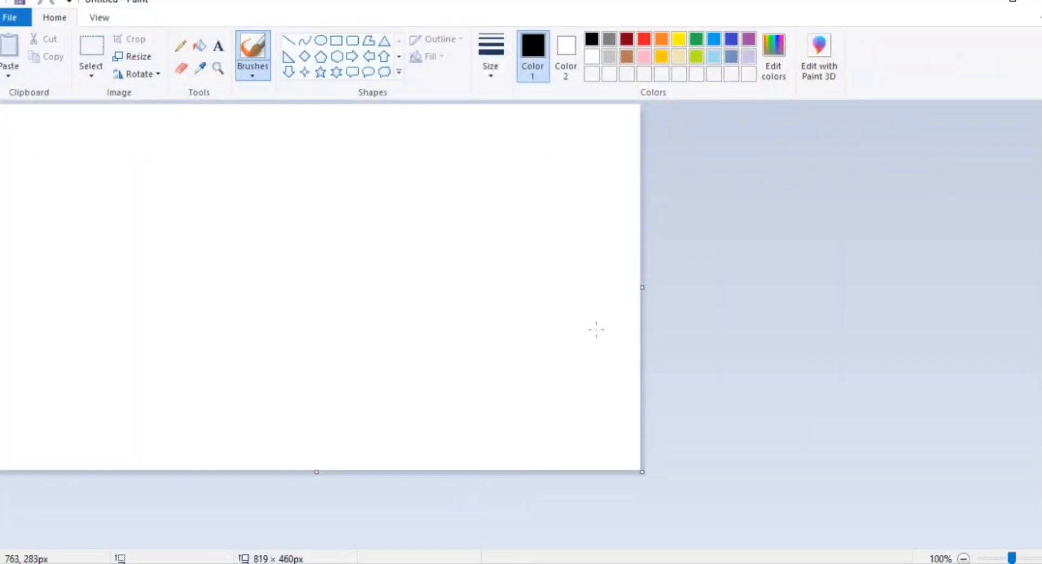
- Enlarge the blank canvas to 1327 × 560 px
left_click(621, 265)
left_click_drag(641, 473, 1038, 554)
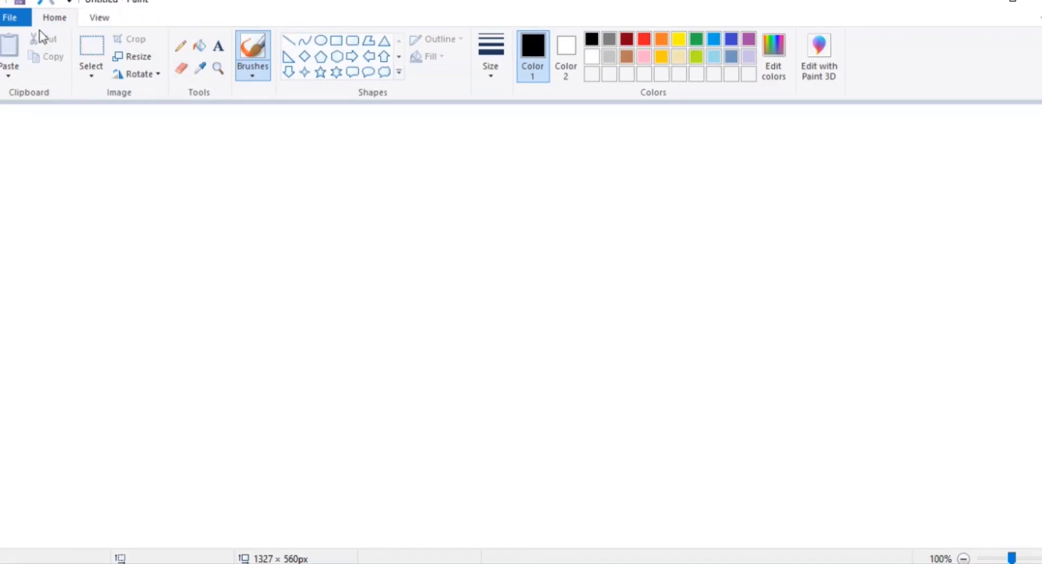
- Save the blank picture to the Desktop as a PNG file named "iiii"
left_click(19, 19)
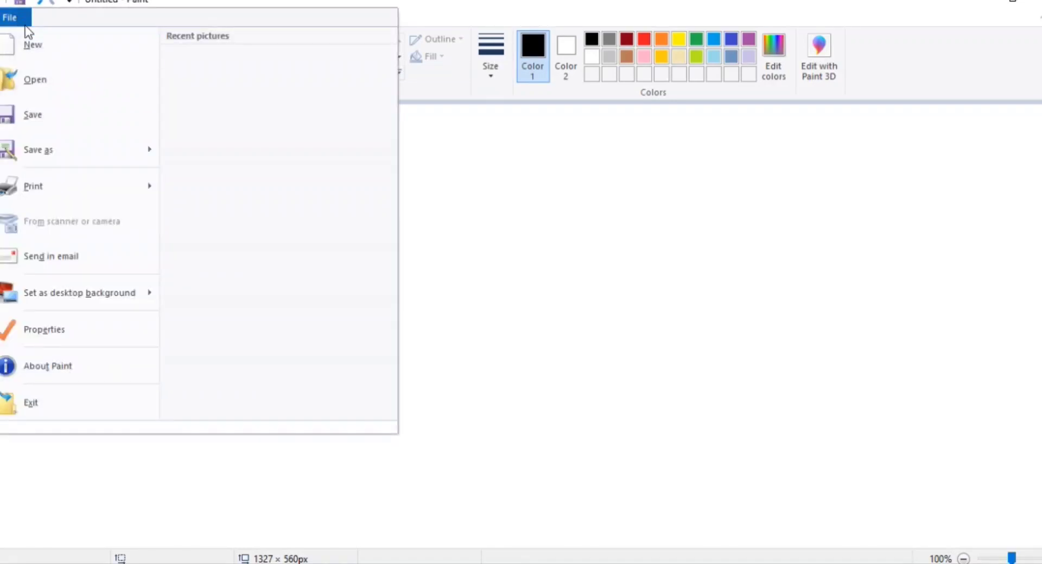
left_click(50, 111)
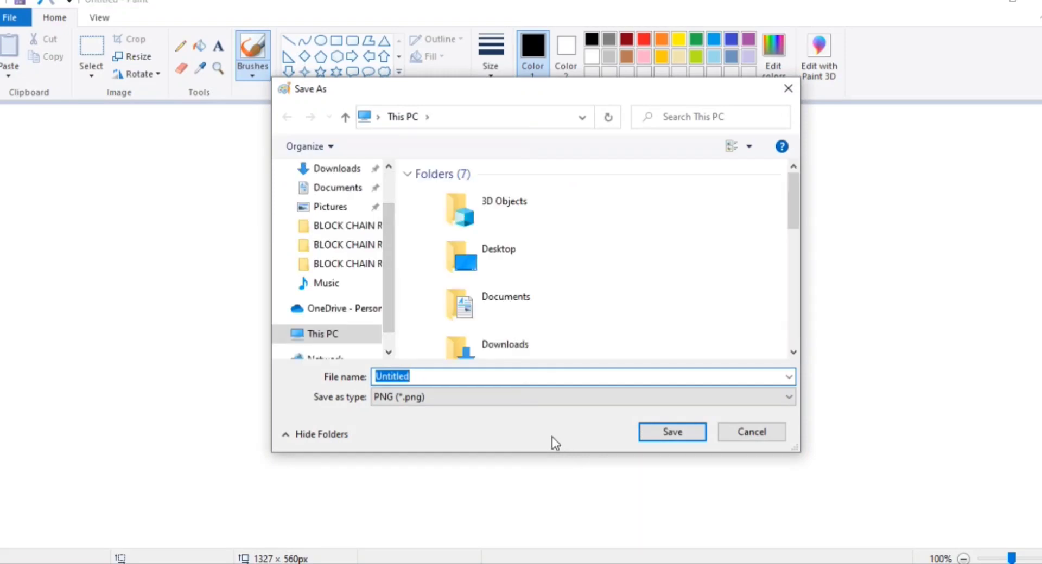
type("iiii")
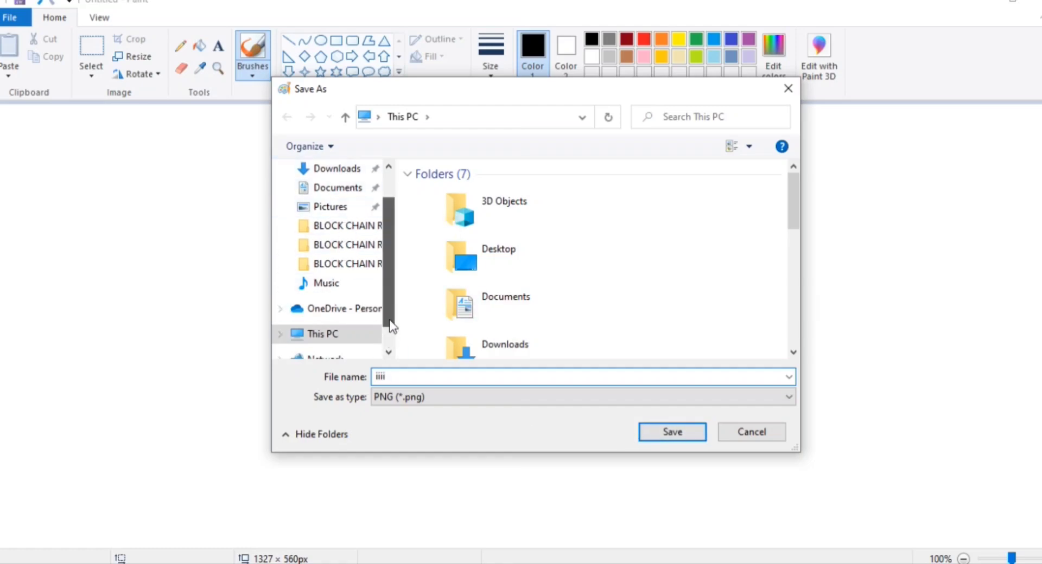
left_click_drag(391, 327, 389, 216)
left_click(337, 202)
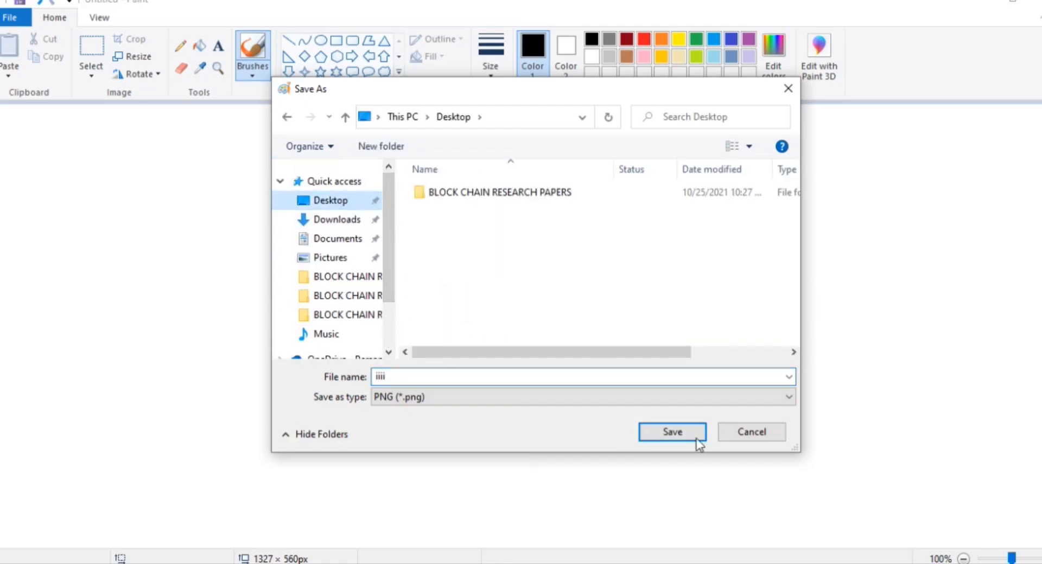
left_click(673, 432)
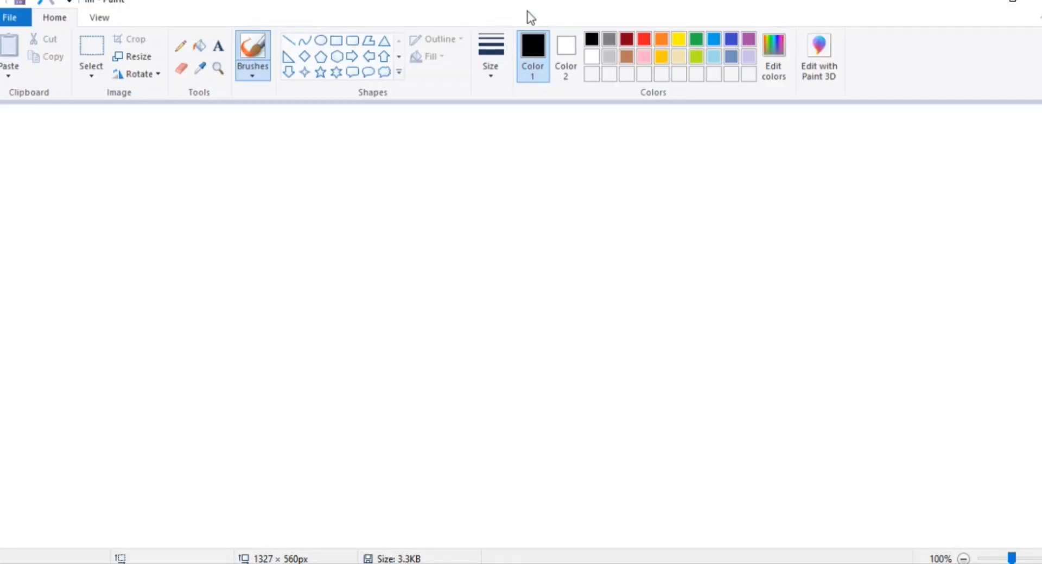
- Collapse and re-expand the ribbon twice
double_click(75, 16)
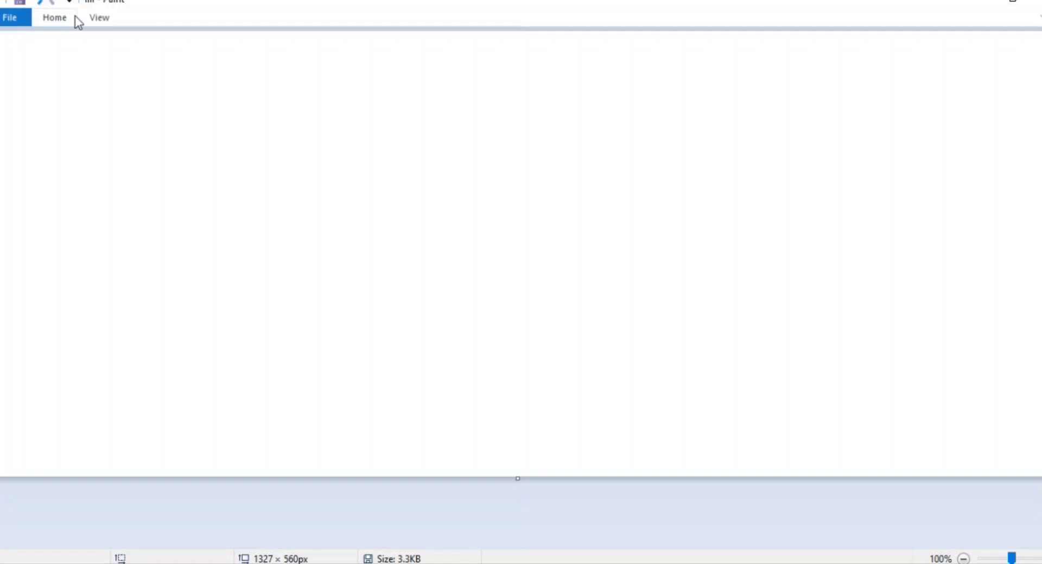
double_click(75, 16)
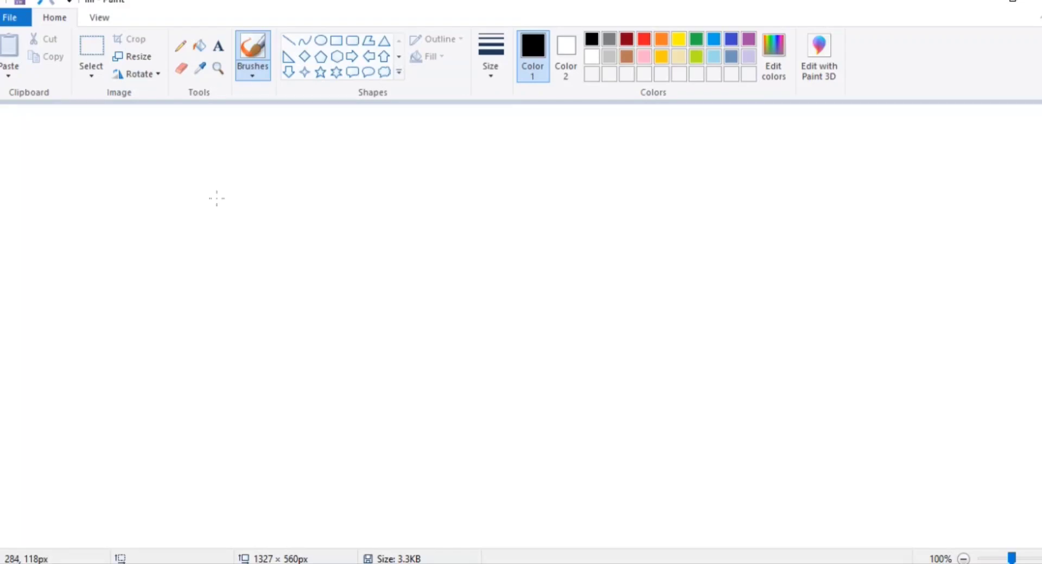
key("ctrl+F1")
key("ctrl+F1")
left_click(16, 18)
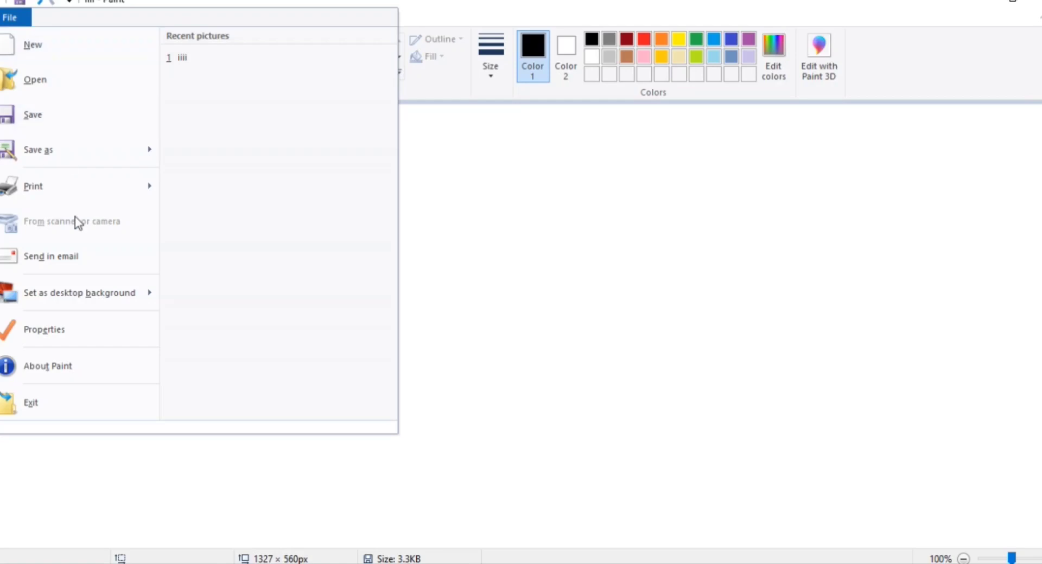
left_click(527, 361)
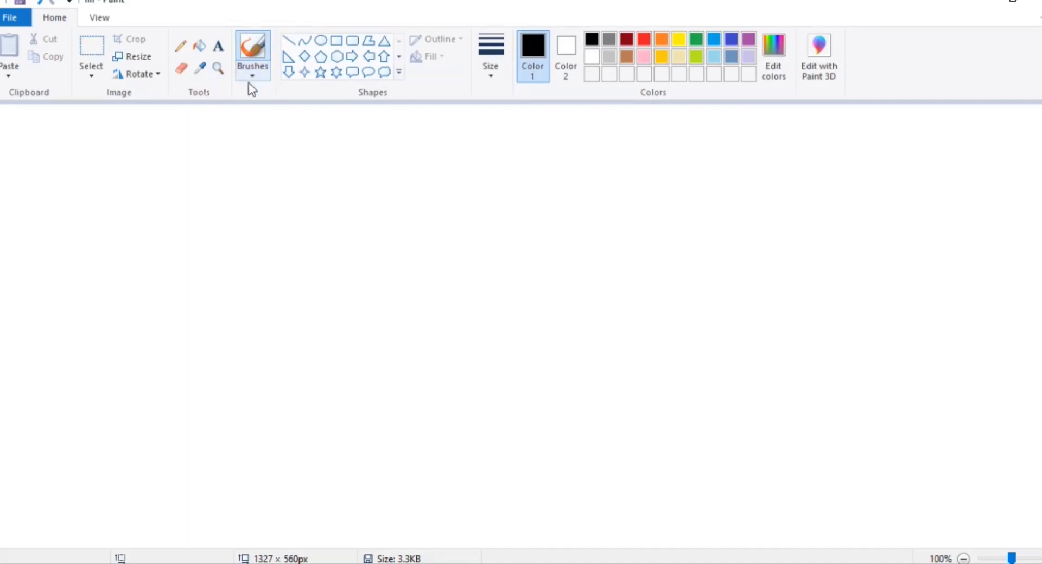
- Handwrite "My first" in black across the upper part of the canvas with the Pencil tool
left_click(186, 46)
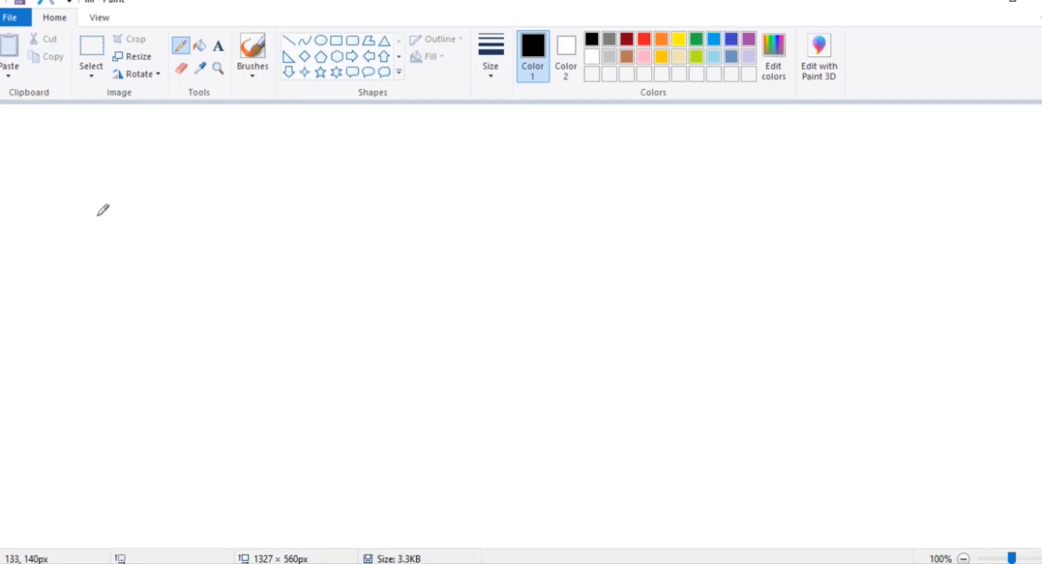
mouse_move(108, 240)
left_mouse_down()
mouse_move(126, 310)
mouse_move(101, 236)
mouse_move(133, 258)
mouse_move(135, 195)
mouse_move(165, 293)
left_mouse_up()
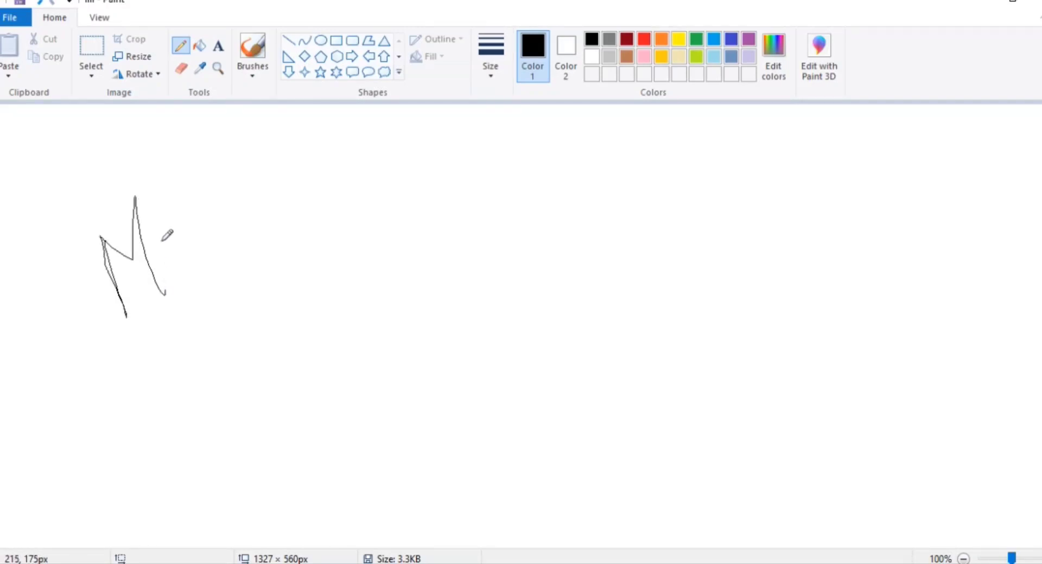
mouse_move(152, 217)
left_mouse_down()
mouse_move(200, 231)
mouse_move(248, 302)
left_mouse_up()
mouse_move(309, 259)
left_mouse_down()
mouse_move(334, 186)
mouse_move(375, 386)
left_mouse_up()
mouse_move(337, 339)
left_mouse_down()
mouse_move(393, 287)
mouse_move(420, 319)
left_mouse_up()
left_click(395, 253)
mouse_move(428, 255)
left_mouse_down()
mouse_move(473, 318)
mouse_move(490, 225)
mouse_move(549, 248)
mouse_move(517, 266)
left_mouse_up()
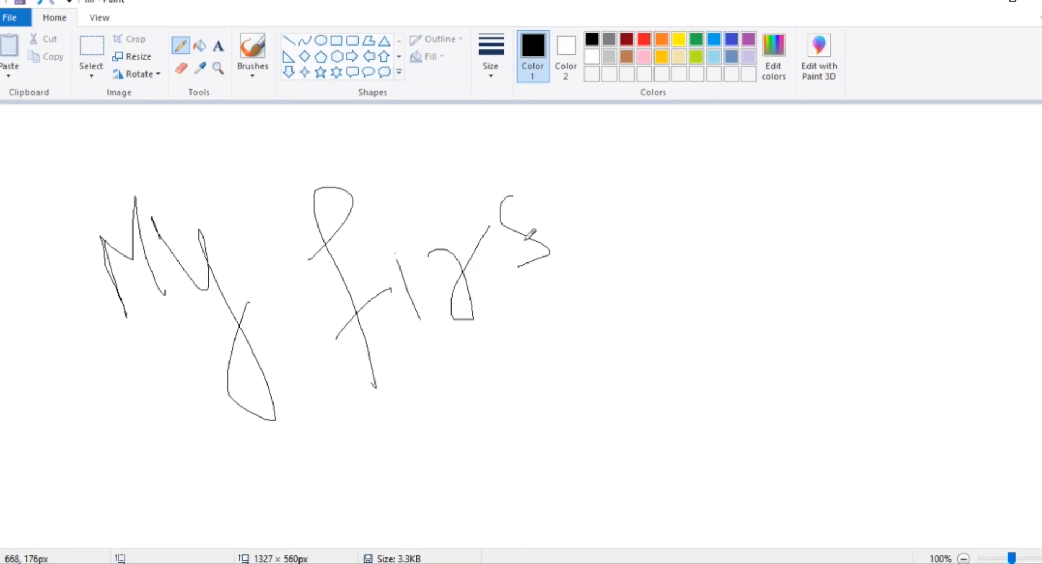
left_click_drag(537, 232, 590, 264)
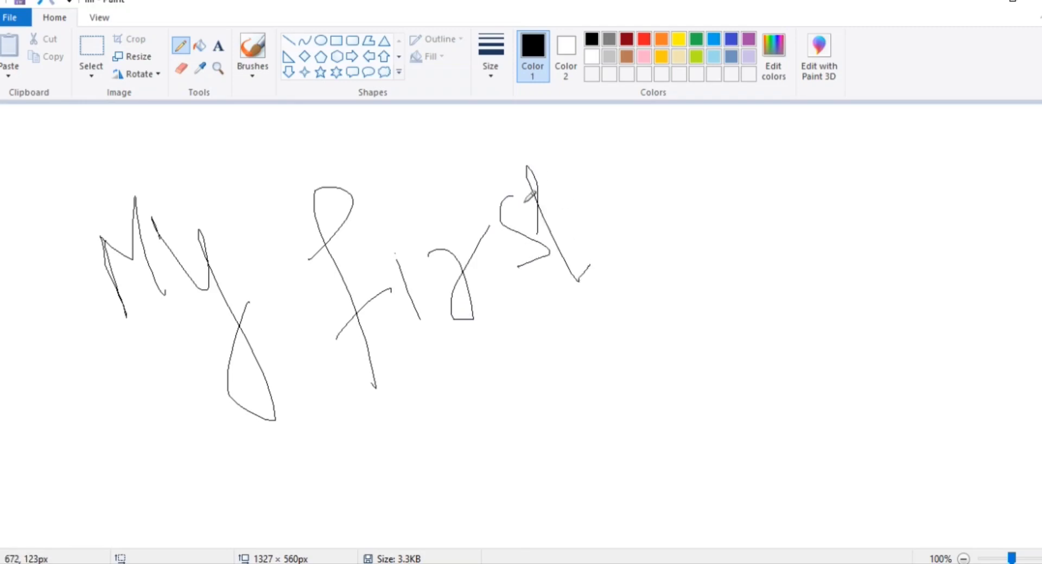
left_click_drag(524, 202, 553, 185)
- Handwrite "Lecture" slanting upward below and after the word "first"
mouse_move(494, 329)
left_mouse_down()
mouse_move(530, 411)
mouse_move(559, 402)
mouse_move(560, 356)
mouse_move(595, 373)
left_mouse_up()
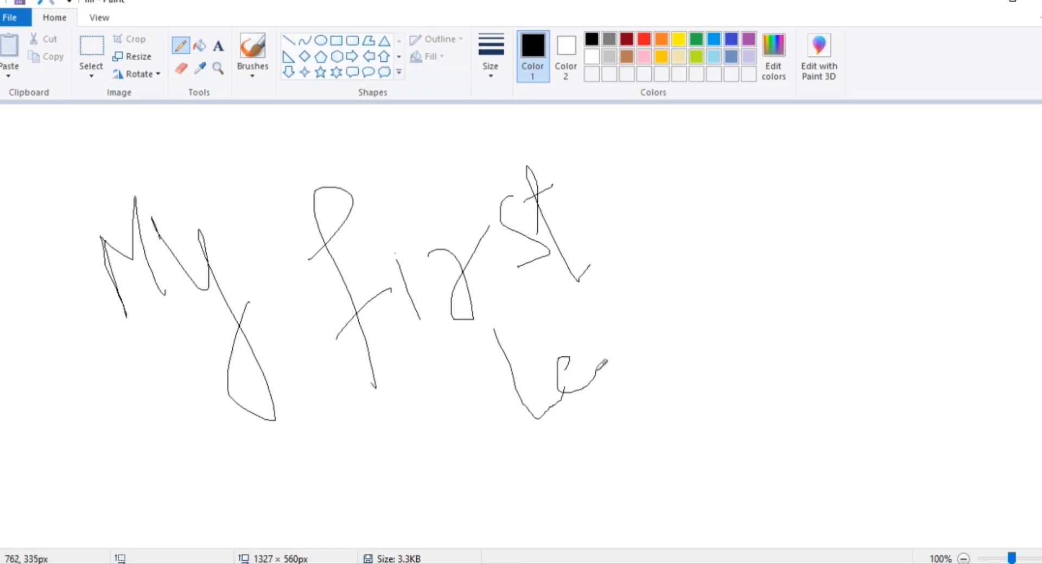
mouse_move(604, 340)
left_mouse_down()
mouse_move(631, 321)
mouse_move(618, 314)
mouse_move(644, 347)
mouse_move(656, 320)
mouse_move(678, 327)
mouse_move(675, 296)
mouse_move(697, 269)
mouse_move(682, 285)
mouse_move(694, 244)
mouse_move(730, 221)
mouse_move(728, 255)
mouse_move(792, 193)
left_mouse_up()
left_click_drag(658, 307, 685, 277)
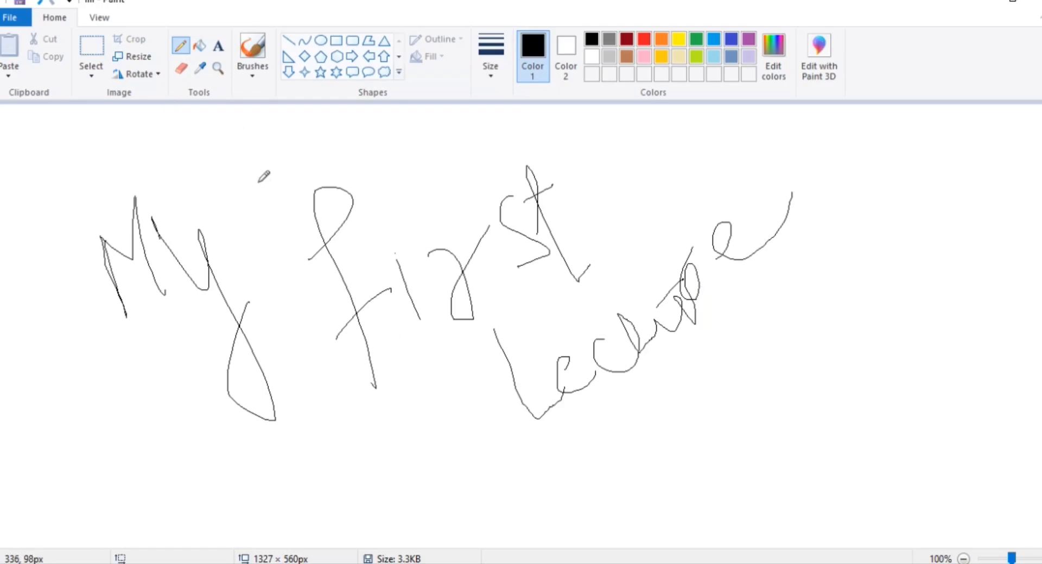
- Erase the poorly formed letters just before the final "e" of "Lecture" with the Eraser
left_click(182, 69)
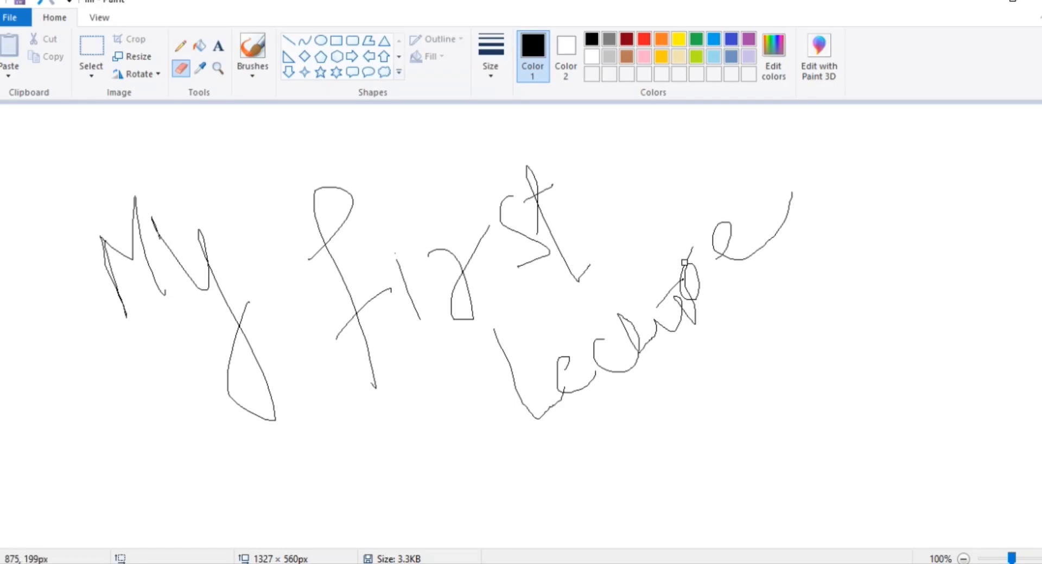
left_click_drag(694, 244, 686, 295)
mouse_move(693, 266)
left_mouse_down()
mouse_move(698, 299)
mouse_move(681, 281)
mouse_move(694, 320)
mouse_move(711, 266)
mouse_move(660, 312)
mouse_move(681, 256)
left_mouse_up()
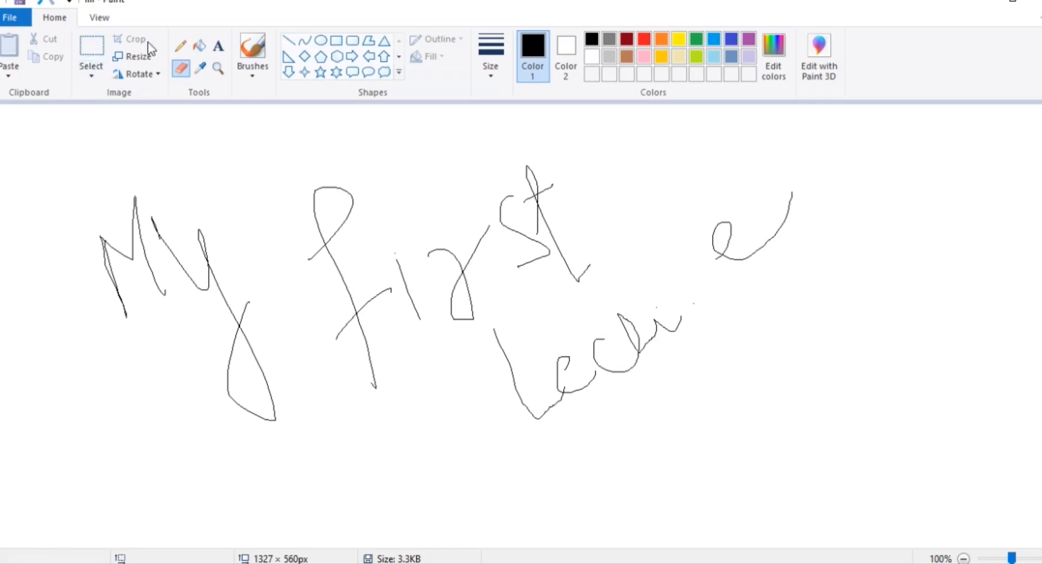
- Redraw the missing letters before the final "e" of "Lecture" with the Pencil tool and cross its "t"
left_click(175, 47)
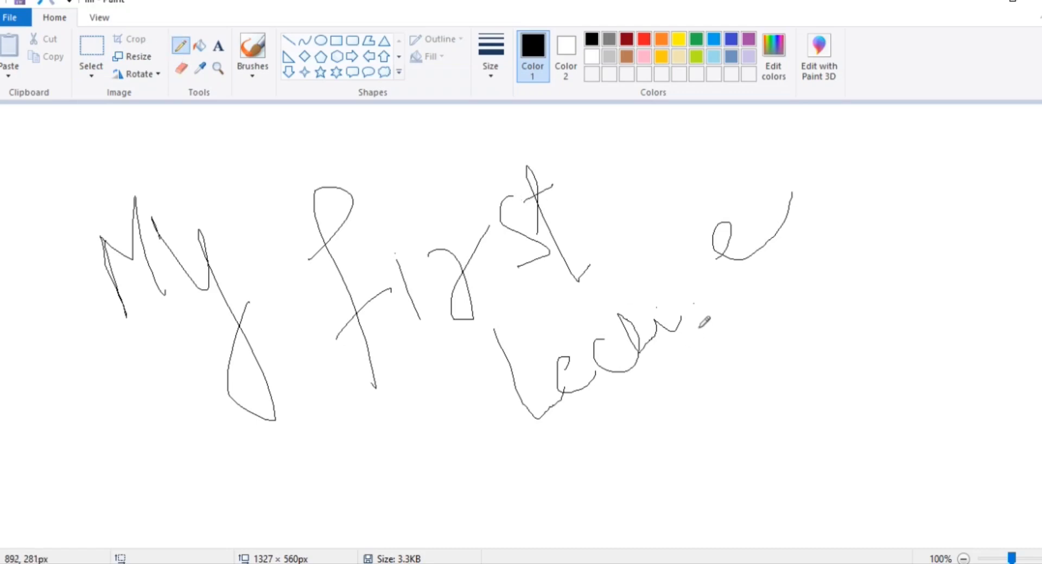
mouse_move(657, 324)
left_mouse_down()
mouse_move(652, 309)
mouse_move(679, 327)
mouse_move(657, 310)
mouse_move(691, 312)
mouse_move(663, 297)
mouse_move(705, 270)
mouse_move(721, 284)
mouse_move(725, 275)
left_mouse_up()
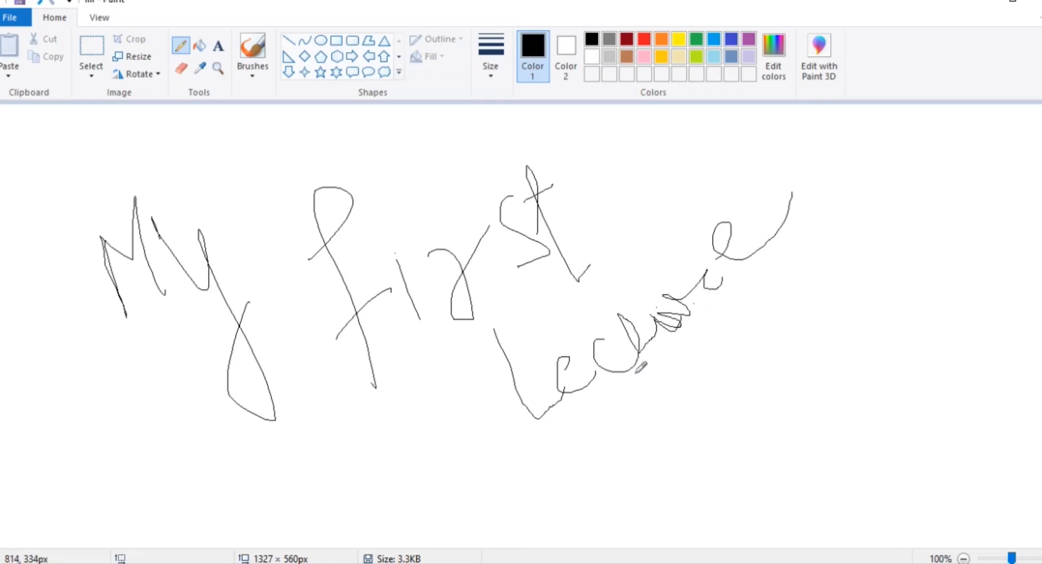
left_click_drag(599, 328, 644, 292)
- Erase the scribbled strokes in the middle of the word "Lecture" with the Eraser
left_click(189, 70)
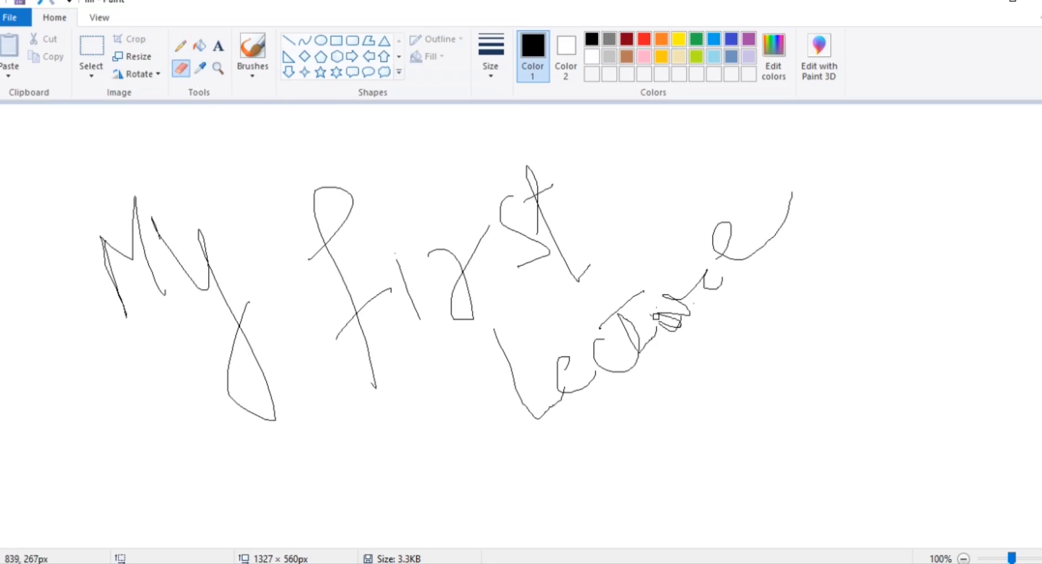
mouse_move(655, 316)
left_mouse_down()
mouse_move(666, 328)
mouse_move(654, 323)
mouse_move(677, 316)
mouse_move(669, 315)
left_mouse_up()
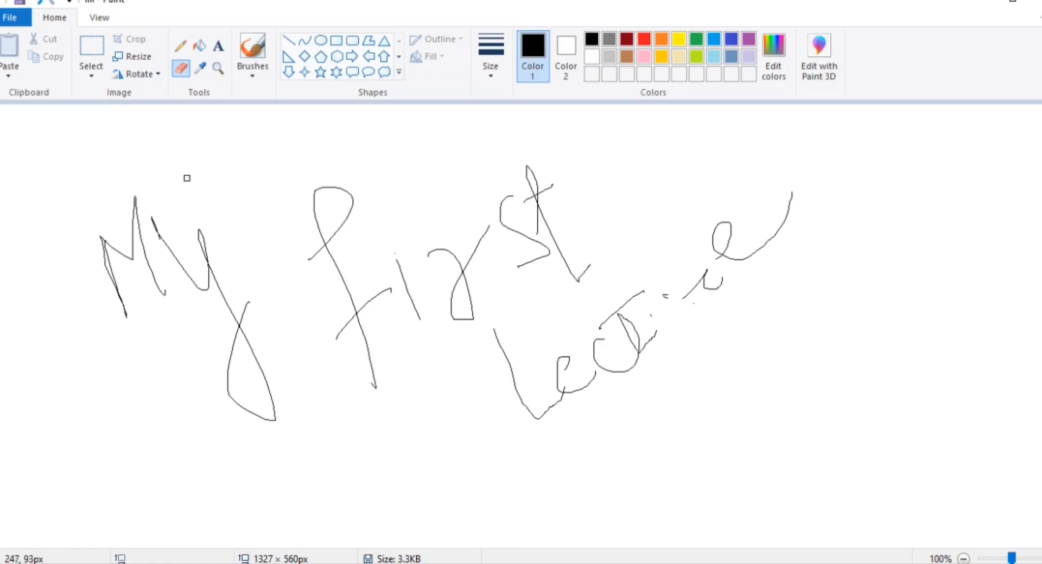
- Enclose all of the handwriting in a rectangular selection of about 1037 × 336 px
left_click(86, 66)
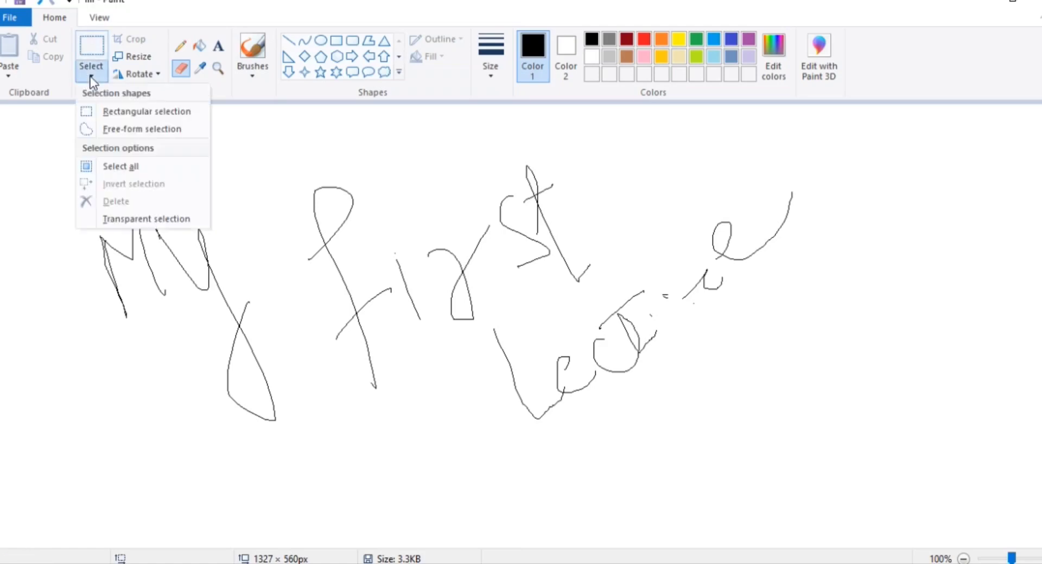
left_click(144, 118)
mouse_move(46, 166)
left_mouse_down()
mouse_move(270, 472)
mouse_move(700, 407)
mouse_move(868, 433)
left_mouse_up()
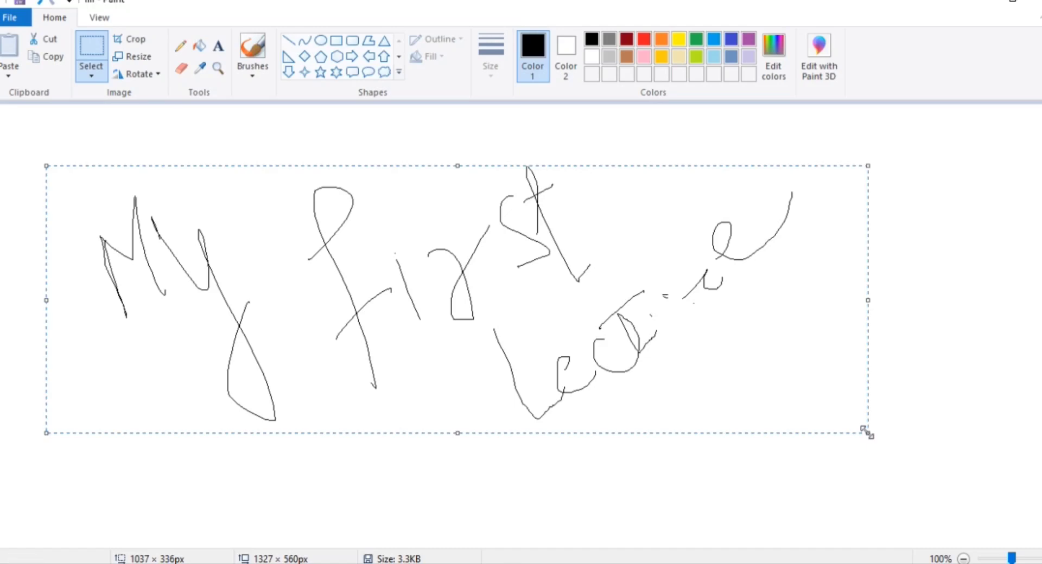
- Replace the current selection with a rectangular one of about 439 × 343 px around "My" and the start of "first"
left_click(104, 76)
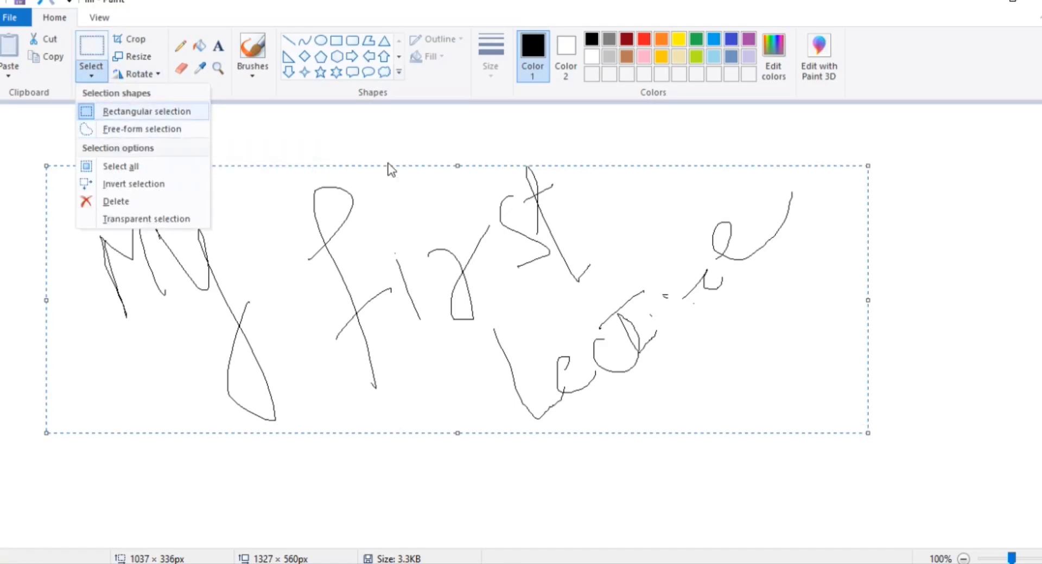
left_click(434, 251)
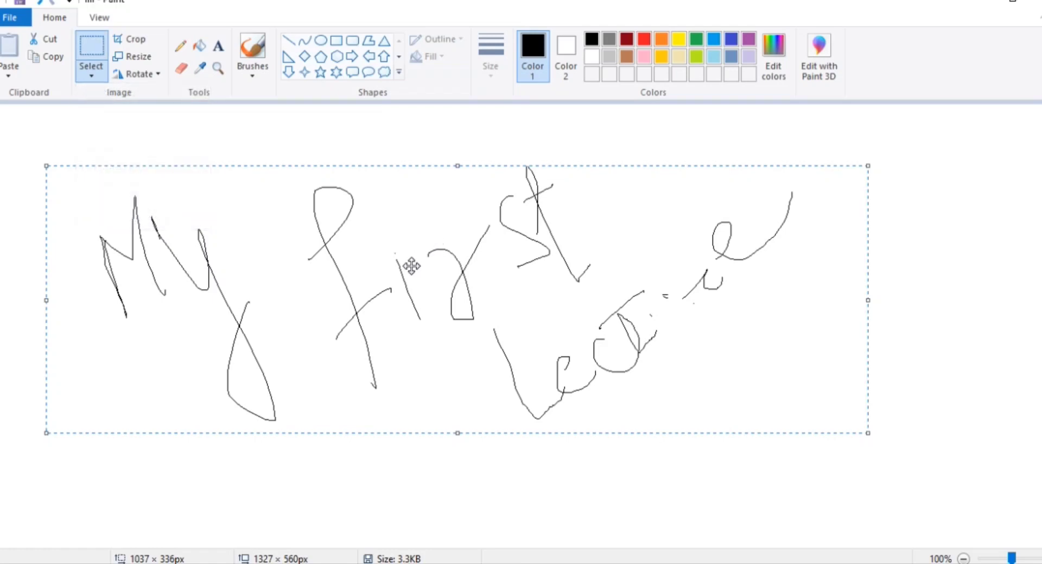
left_click(181, 68)
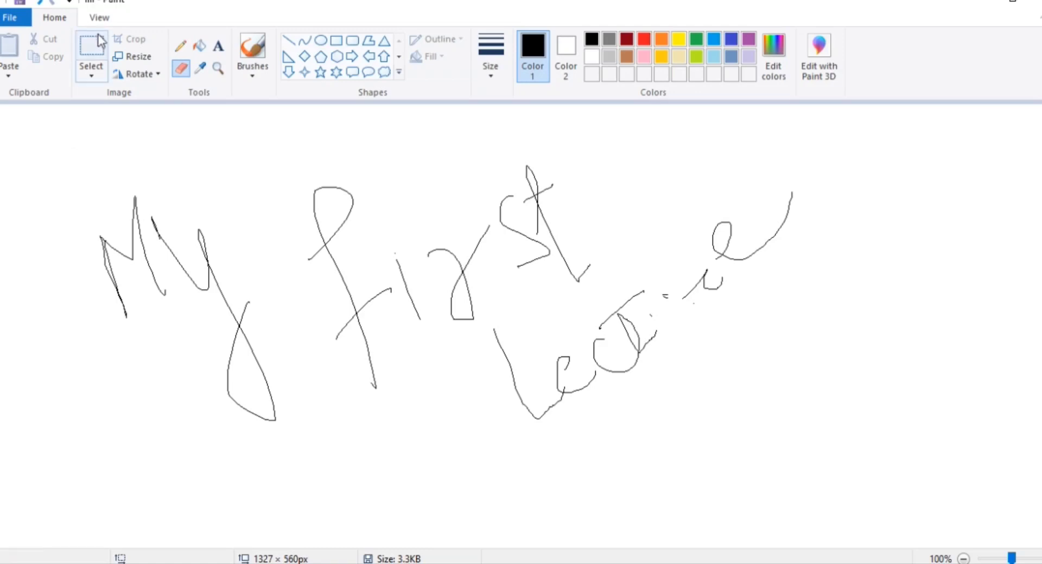
left_click(92, 76)
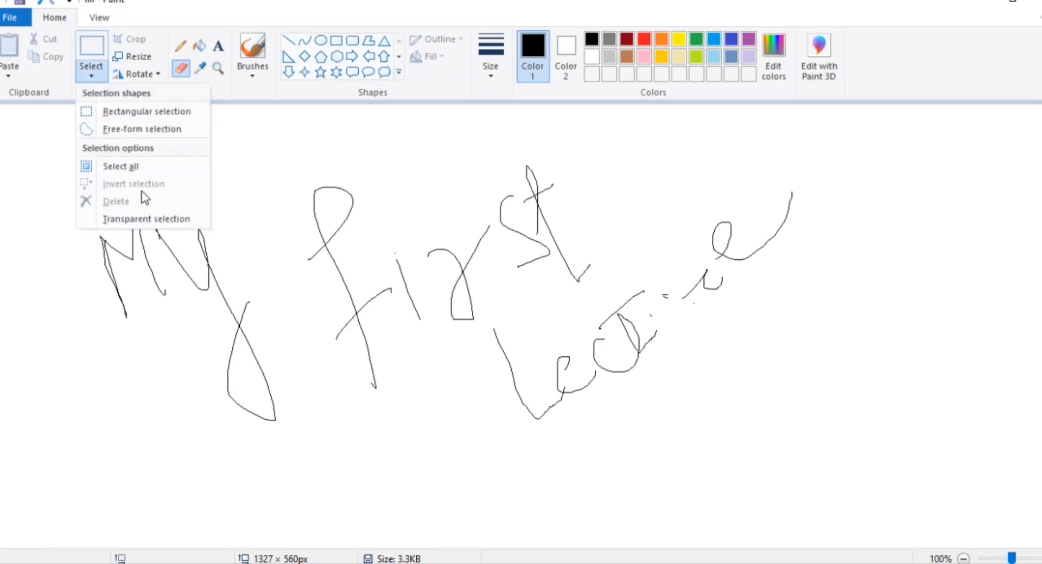
left_click(137, 111)
left_click_drag(67, 182, 416, 454)
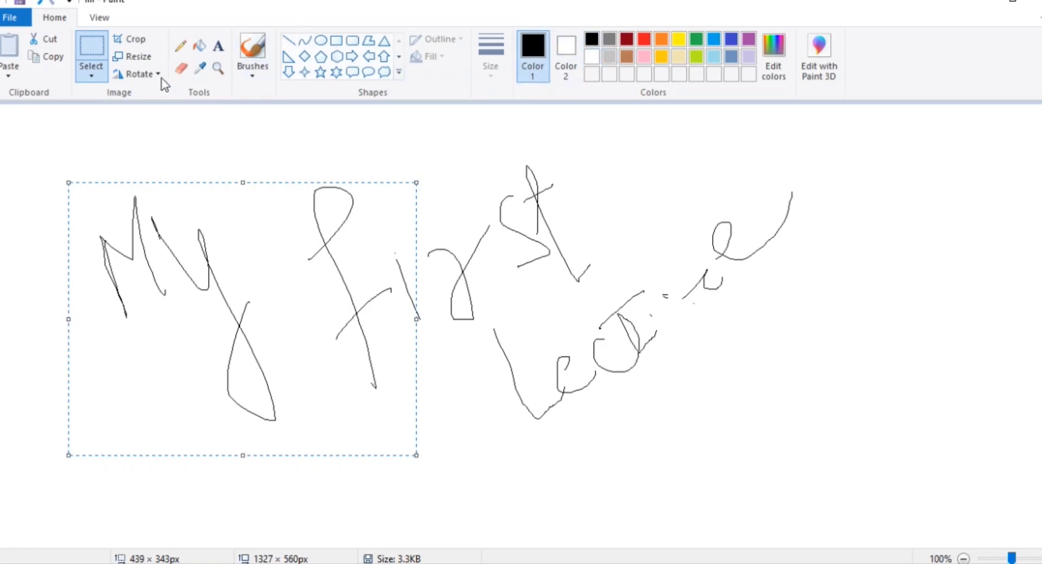
- Enclose "My first" in a free-form selection and move it slightly left and down
left_click(93, 77)
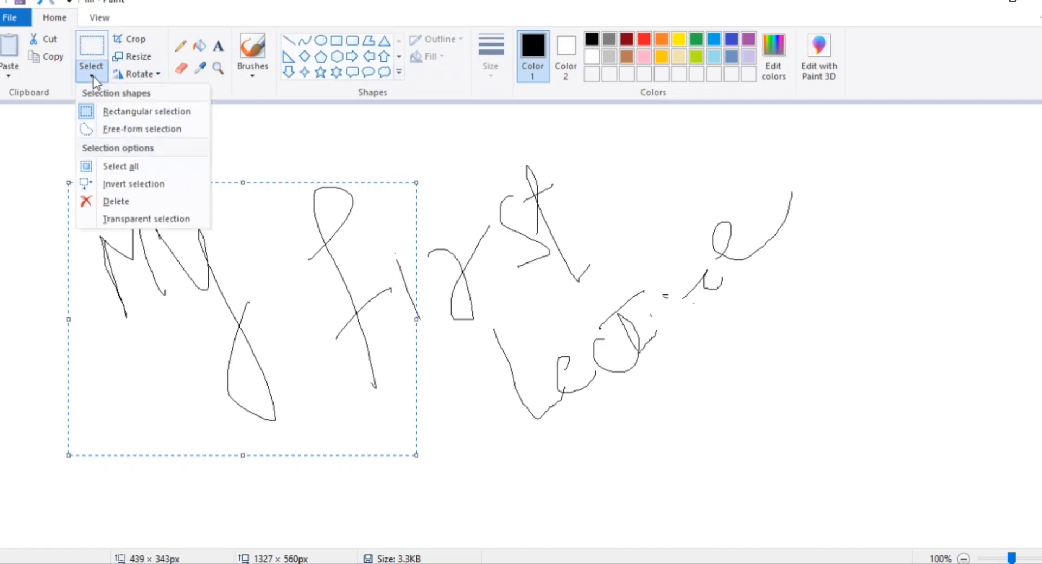
left_click(136, 129)
mouse_move(234, 237)
left_mouse_down()
mouse_move(179, 193)
mouse_move(127, 174)
mouse_move(72, 251)
mouse_move(84, 289)
mouse_move(115, 316)
mouse_move(153, 320)
mouse_move(162, 361)
mouse_move(242, 425)
mouse_move(283, 433)
mouse_move(287, 359)
mouse_move(360, 430)
mouse_move(398, 378)
mouse_move(401, 337)
mouse_move(472, 342)
mouse_move(503, 311)
mouse_move(580, 294)
mouse_move(587, 263)
mouse_move(559, 146)
mouse_move(484, 136)
mouse_move(446, 234)
mouse_move(400, 225)
mouse_move(391, 205)
mouse_move(329, 155)
mouse_move(276, 231)
mouse_move(225, 236)
left_mouse_up()
left_click_drag(293, 249, 261, 258)
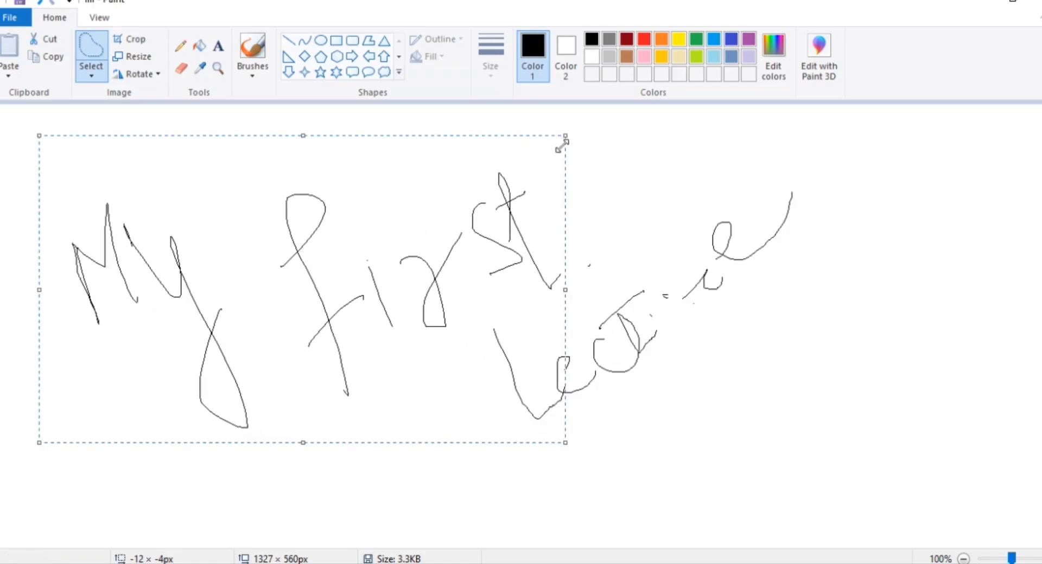
- Shrink the selected "My first" to about 275 × 233 px and move it up and right, above the start of "Lecture"
left_click_drag(565, 136, 255, 256)
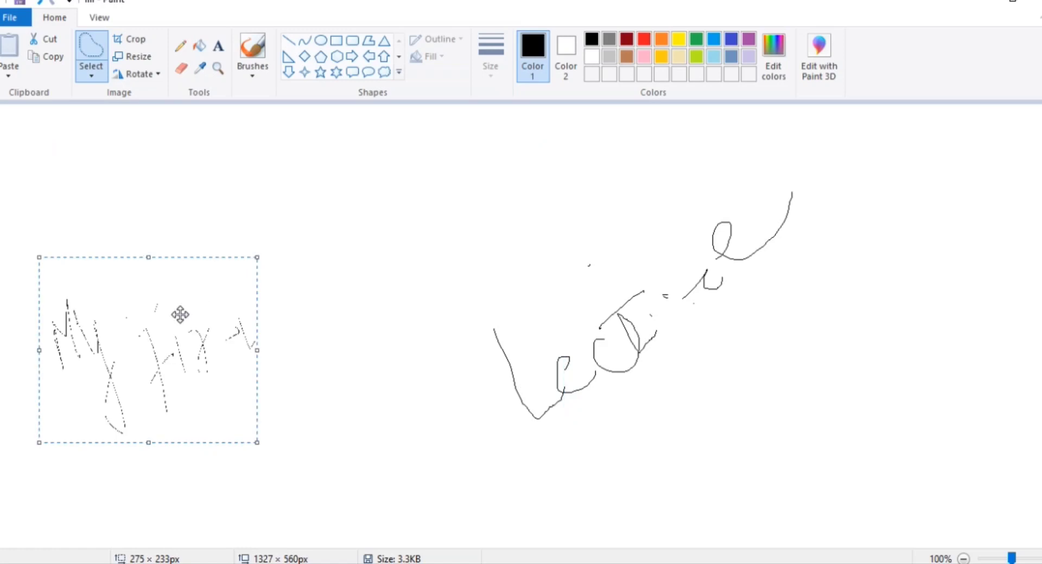
left_click_drag(181, 314, 408, 180)
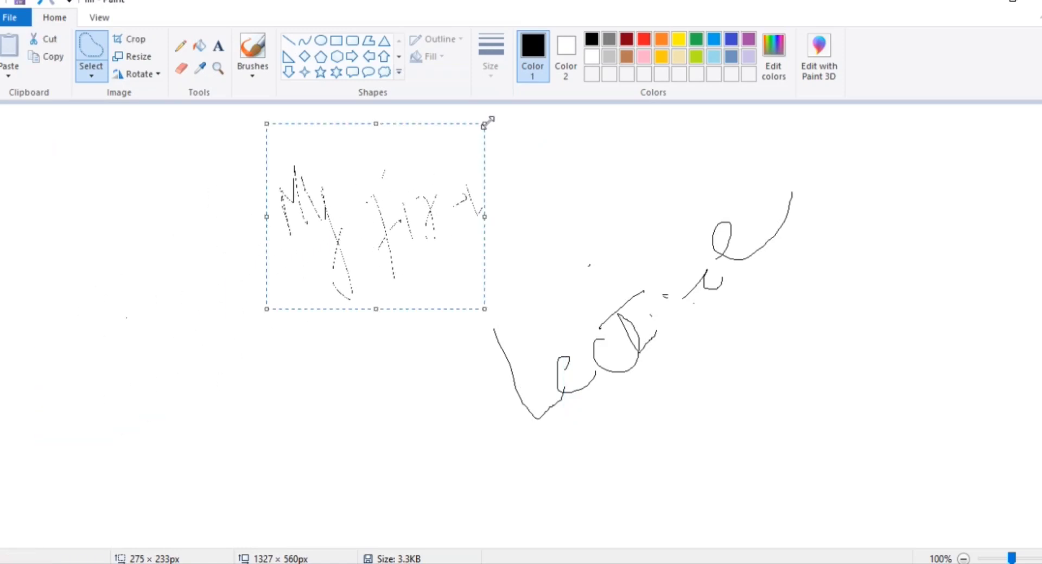
- Stretch the selected "My first" to about 664 × 208 px, place it over "Lecture" and deselect it
left_click_drag(484, 124, 794, 142)
left_click_drag(593, 223, 696, 255)
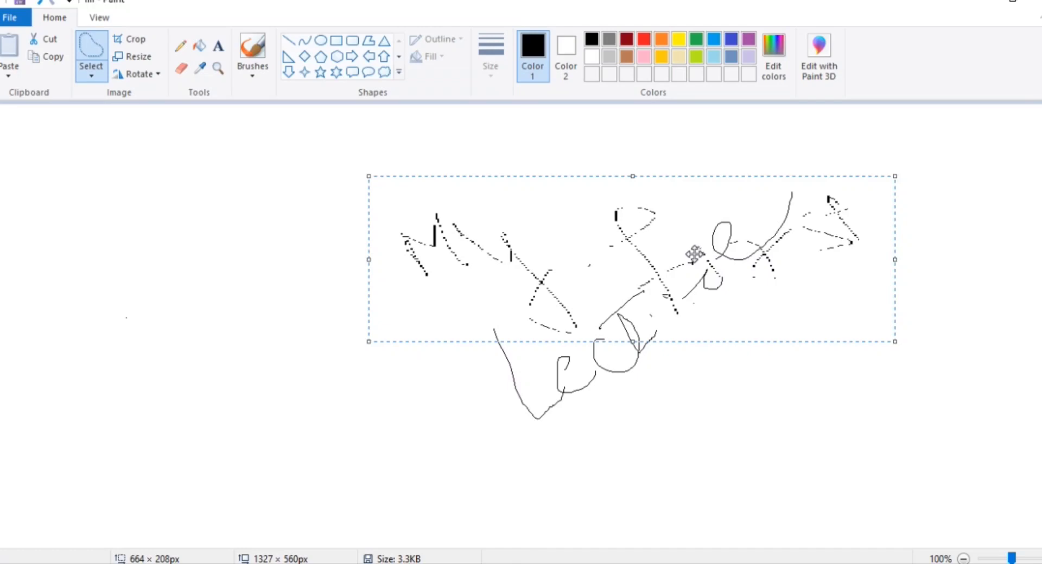
left_click(328, 328)
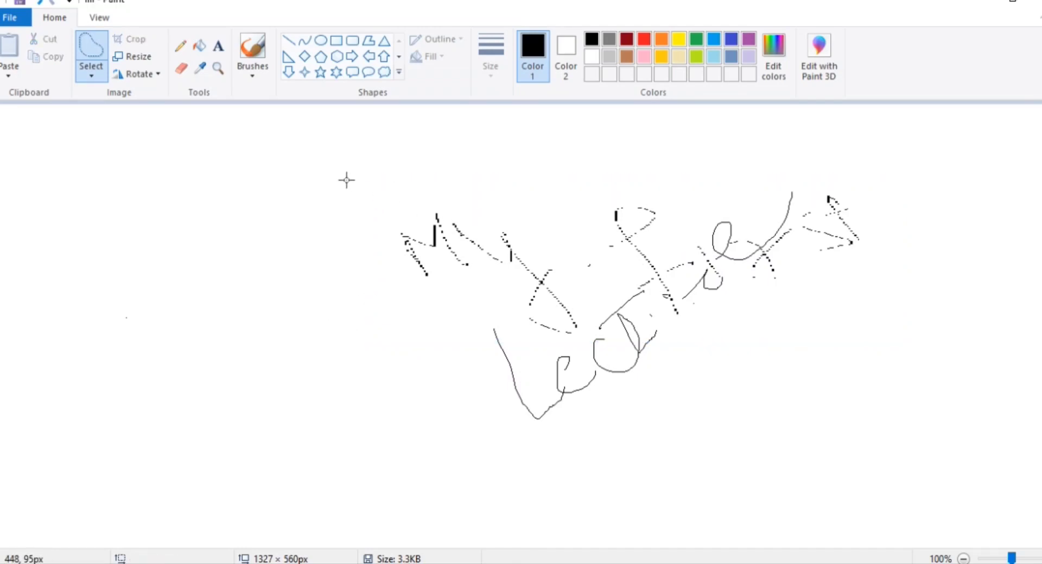
- Enclose the overlapping handwriting in a rectangular selection of about 645 × 347 px and move it toward the canvas's left side
left_click(92, 77)
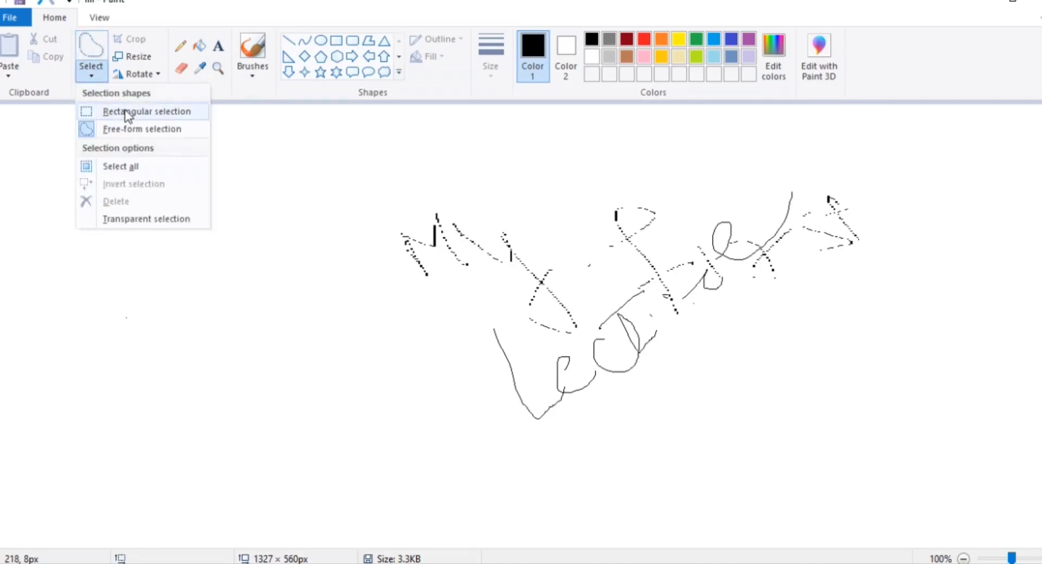
left_click(110, 113)
left_click_drag(343, 204, 855, 480)
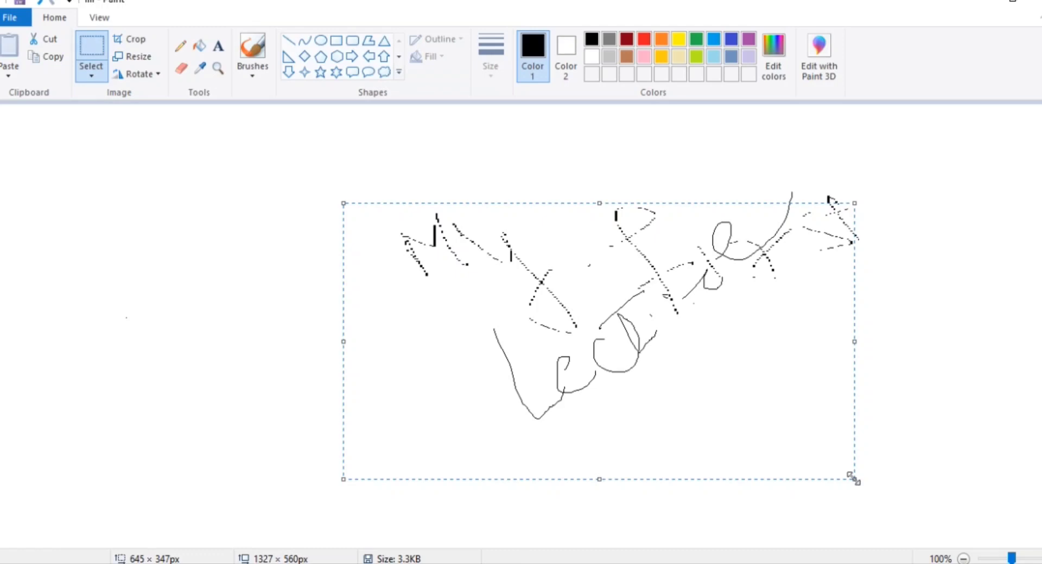
mouse_move(845, 452)
left_mouse_down()
mouse_move(845, 441)
mouse_move(414, 456)
mouse_move(565, 465)
left_mouse_up()
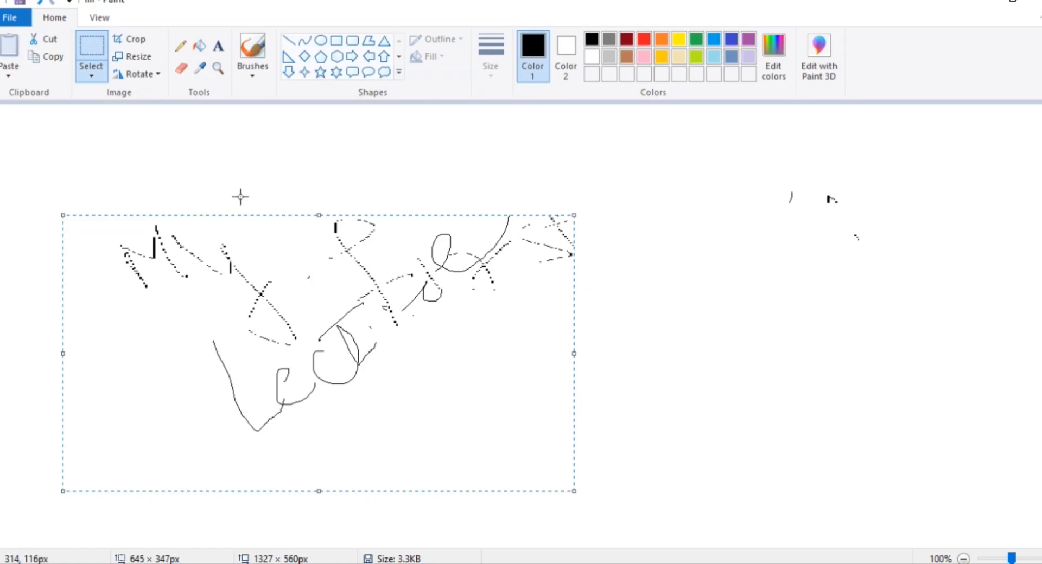
- Select everything on the canvas and delete it
left_click(95, 77)
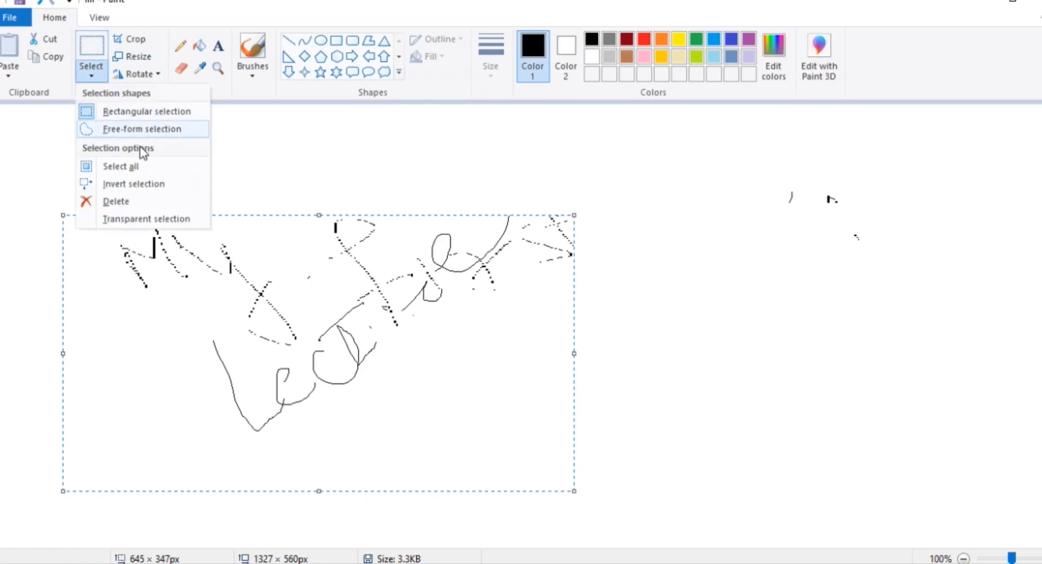
left_click(133, 168)
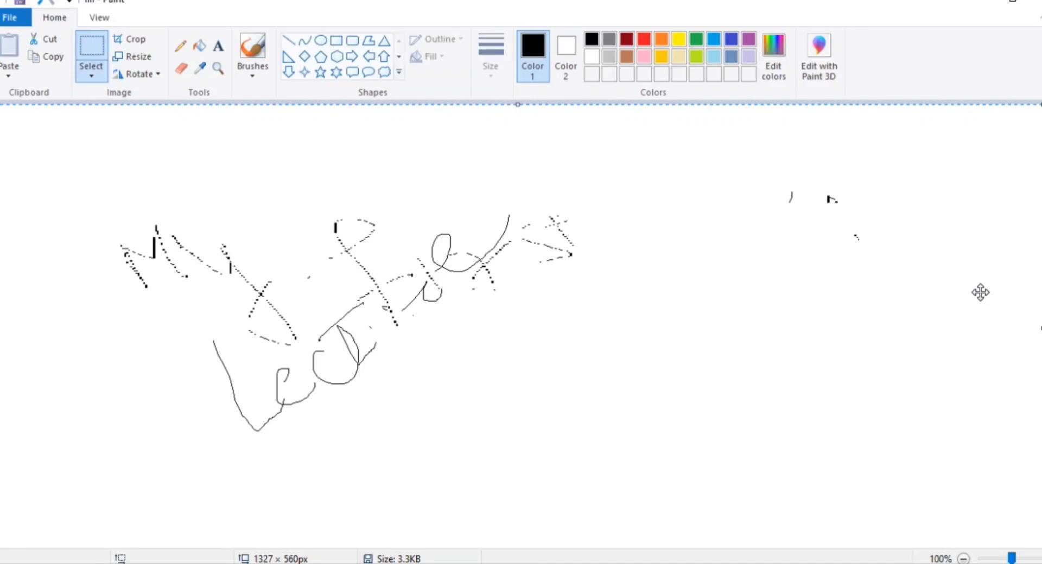
key("Delete")
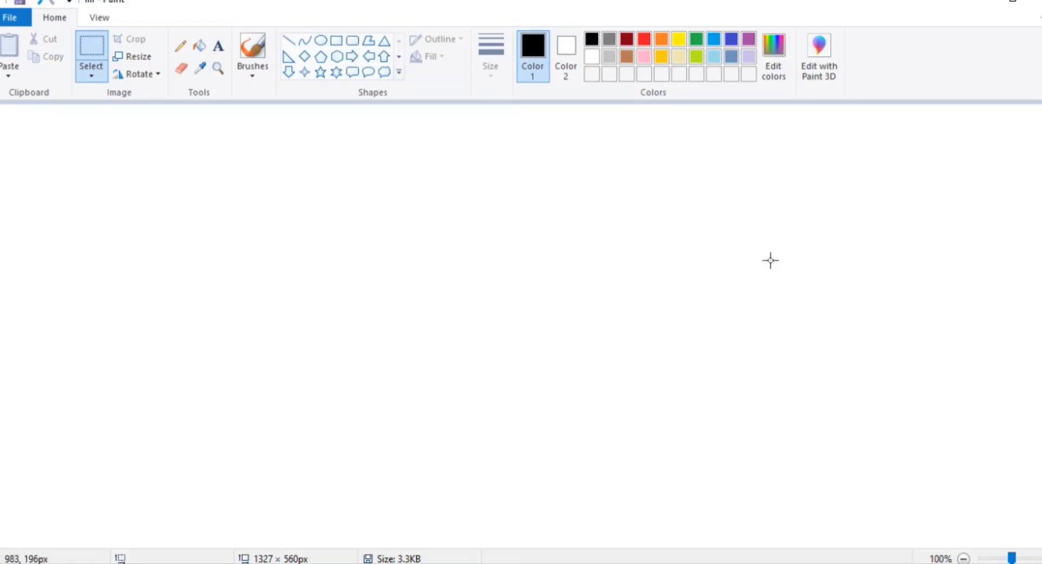
- Draw a continuous freehand scribble across the middle of the canvas with the Pencil tool
left_click(182, 48)
mouse_move(168, 228)
left_mouse_down()
mouse_move(317, 340)
mouse_move(175, 222)
mouse_move(316, 296)
mouse_move(311, 265)
mouse_move(409, 293)
mouse_move(410, 321)
mouse_move(425, 324)
mouse_move(497, 280)
mouse_move(546, 271)
mouse_move(587, 343)
mouse_move(464, 359)
mouse_move(462, 336)
mouse_move(524, 312)
mouse_move(472, 259)
mouse_move(469, 292)
mouse_move(648, 318)
mouse_move(655, 271)
mouse_move(665, 297)
left_mouse_up()
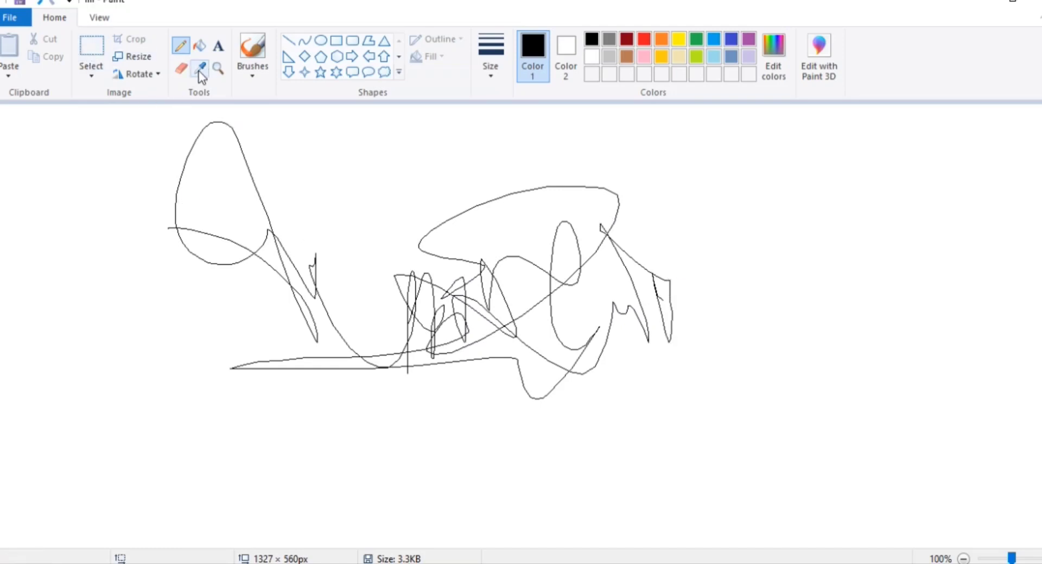
- Erase the right side of the scribble's leftmost loop and the diagonal strokes beside it with the Eraser
left_click(182, 69)
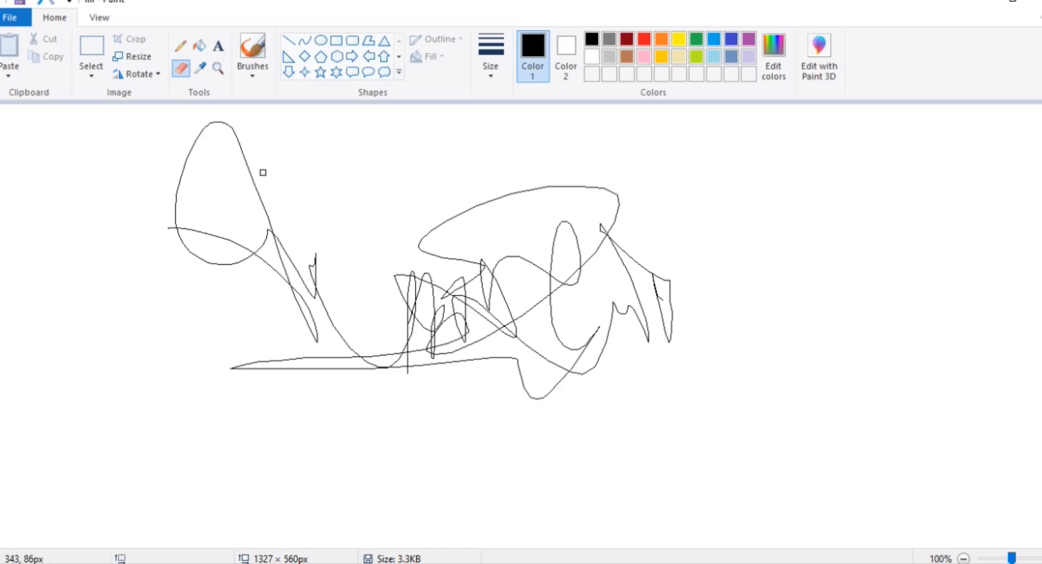
left_click_drag(247, 163, 274, 230)
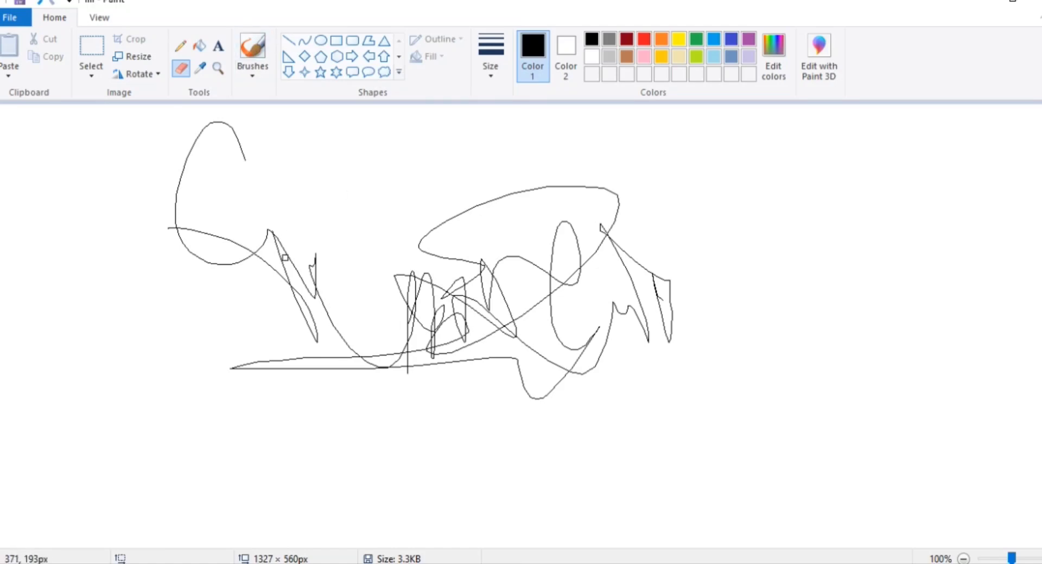
mouse_move(270, 230)
left_mouse_down()
mouse_move(309, 291)
mouse_move(315, 256)
mouse_move(317, 307)
mouse_move(311, 282)
left_mouse_up()
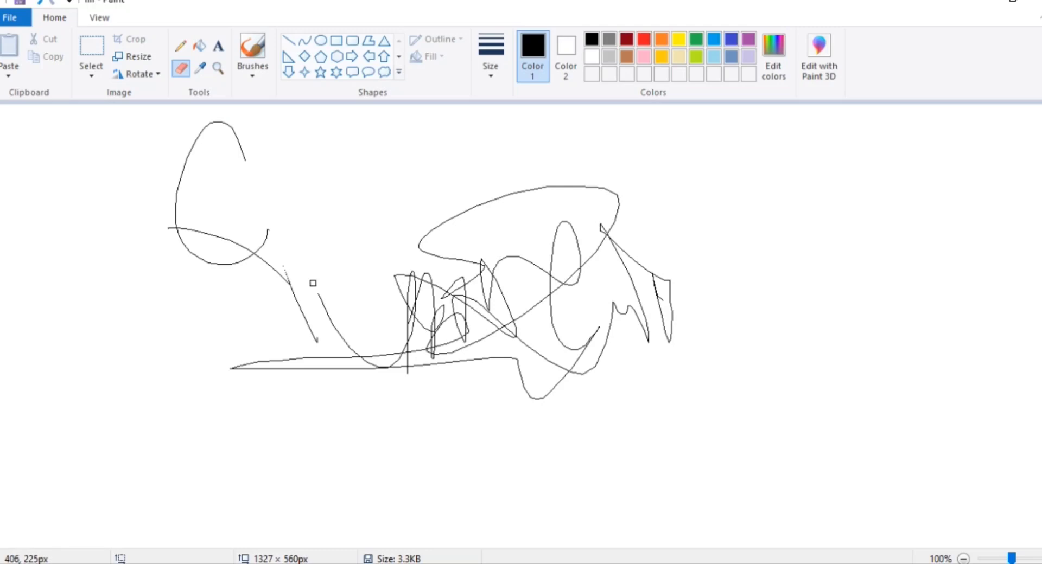
right_click(182, 71)
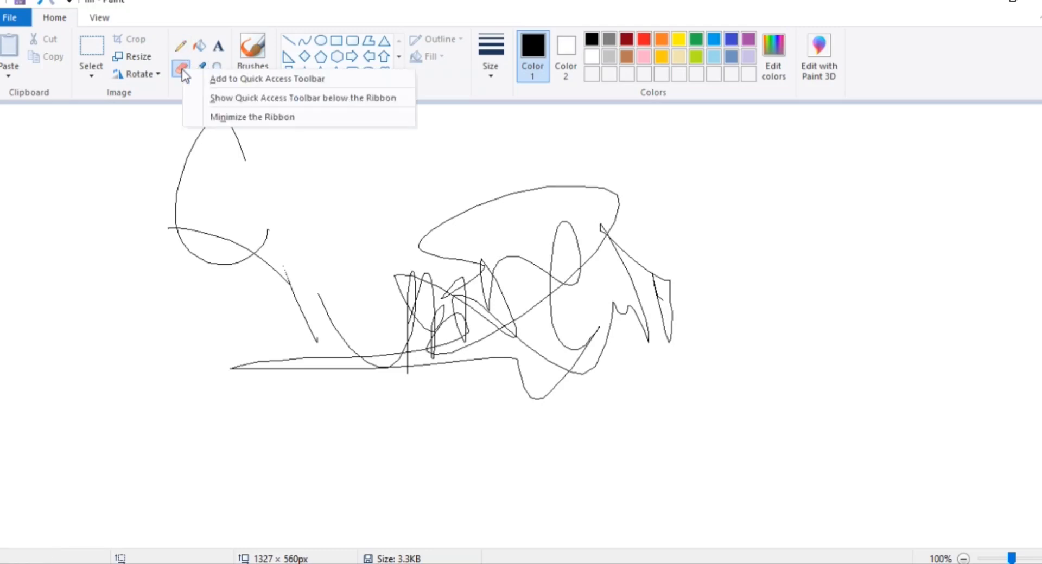
left_click(297, 292)
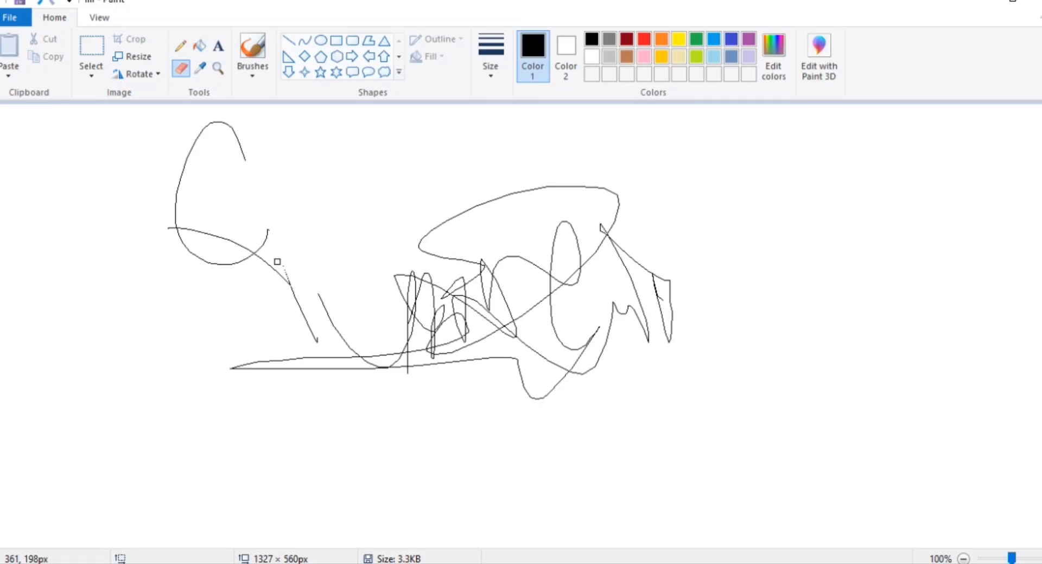
mouse_move(291, 263)
left_mouse_down()
mouse_move(333, 333)
mouse_move(317, 319)
mouse_move(316, 340)
mouse_move(280, 270)
mouse_move(288, 290)
left_mouse_up()
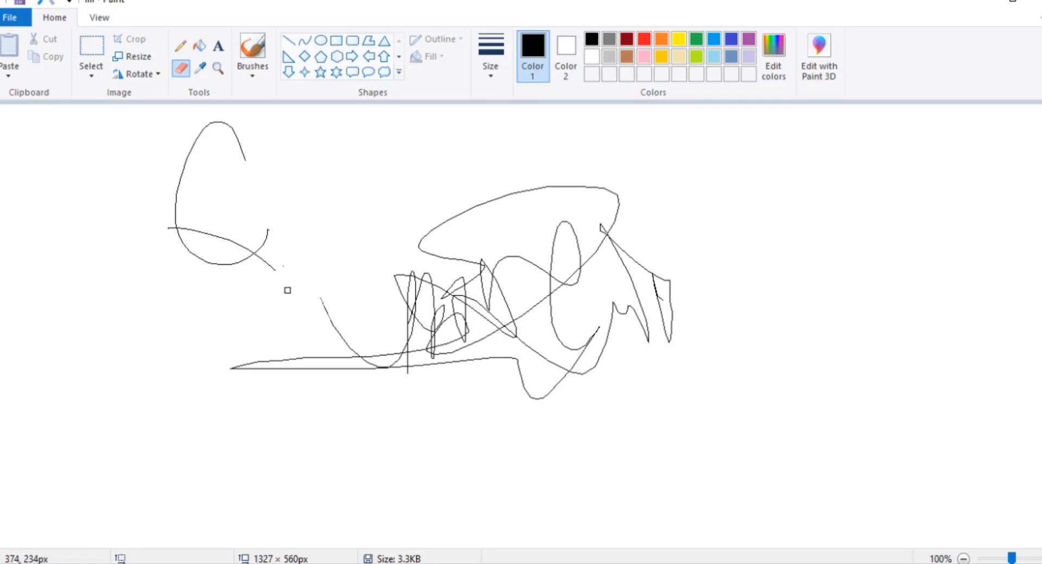
key("ctrl+z")
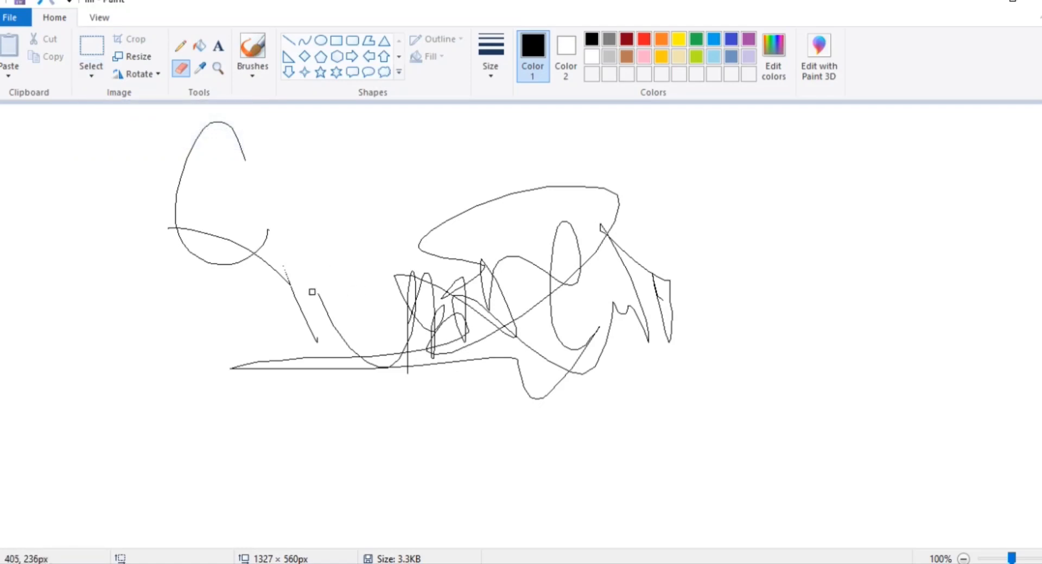
left_click_drag(288, 274, 326, 351)
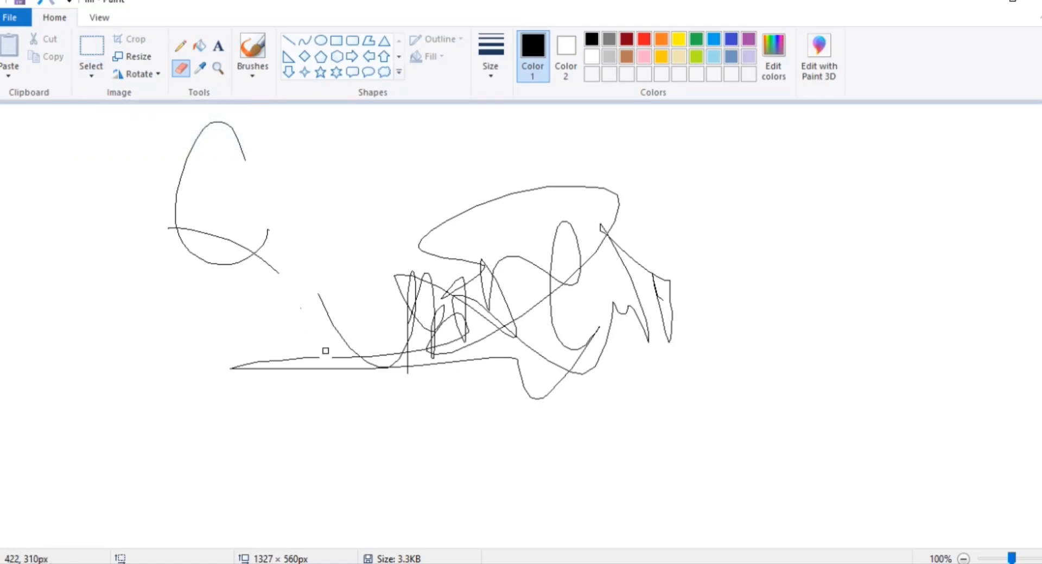
- Enclose the scribble in a rectangular selection of about 806 × 370 px and delete it
left_click(92, 77)
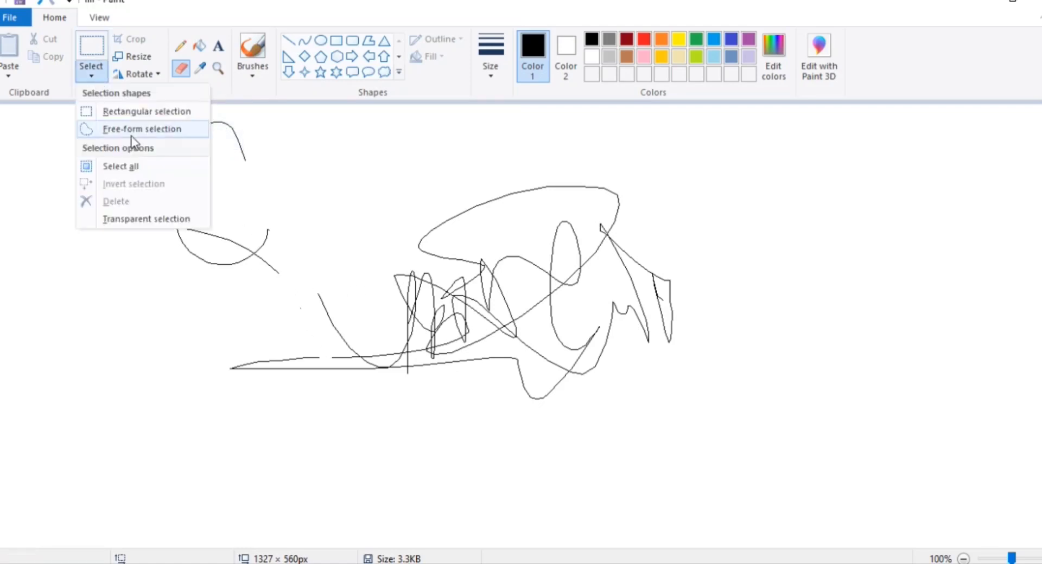
left_click(129, 109)
left_click_drag(113, 123, 751, 418)
key("Delete")
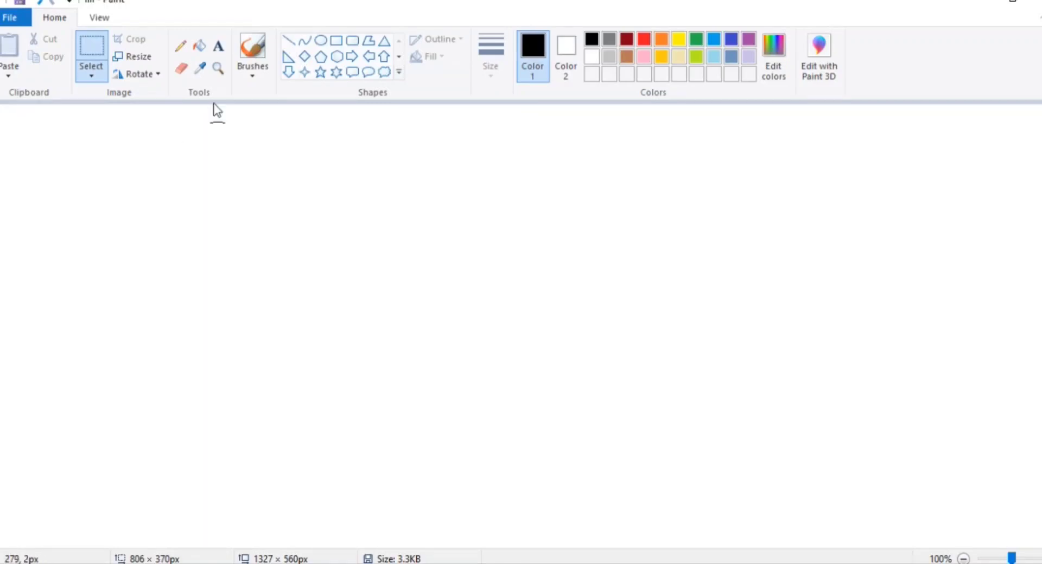
left_click(182, 70)
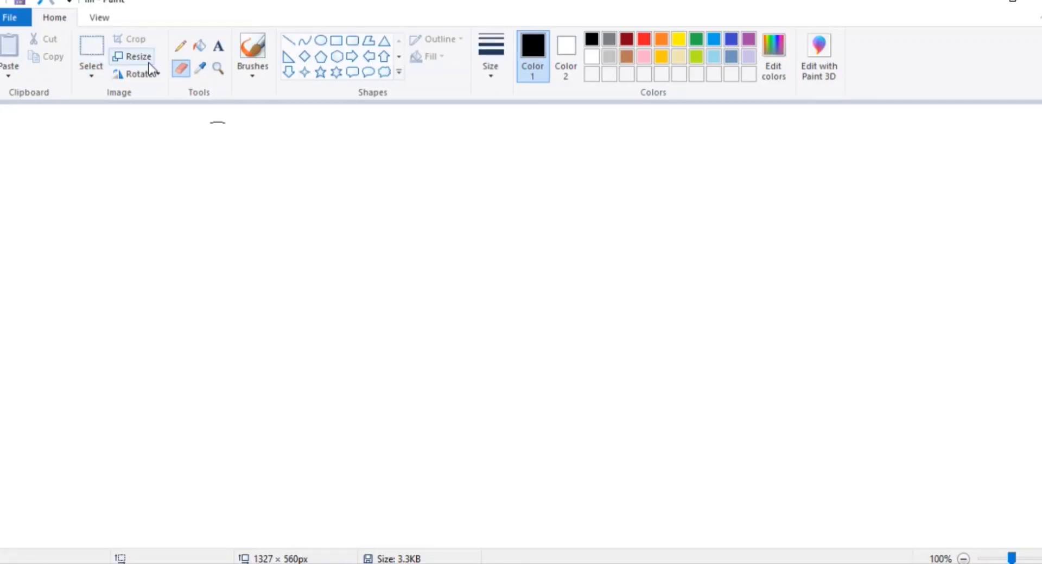
left_click(133, 56)
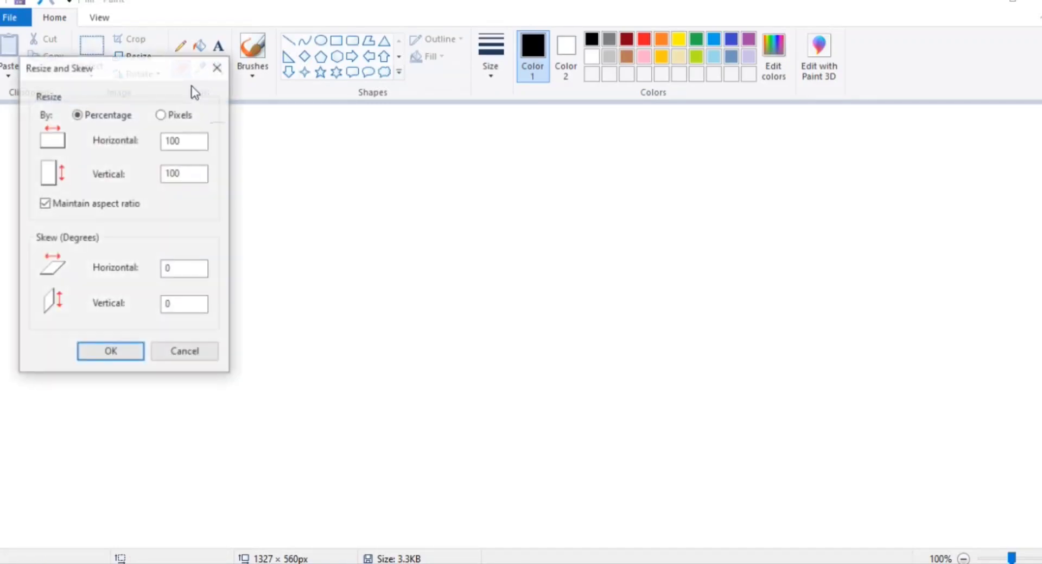
left_click(217, 71)
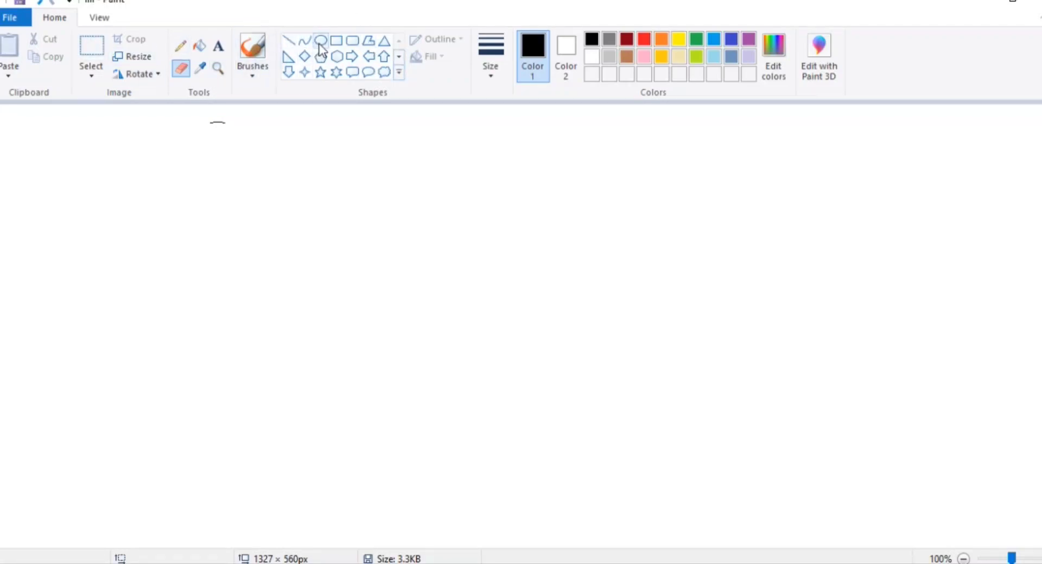
- Draw a nearly horizontal black line about 797 px long across the upper part of the canvas with the Line shape
left_click(289, 41)
mouse_move(202, 163)
left_mouse_down()
mouse_move(555, 129)
mouse_move(759, 165)
mouse_move(744, 190)
mouse_move(850, 163)
mouse_move(835, 171)
mouse_move(823, 154)
mouse_move(833, 159)
left_mouse_up()
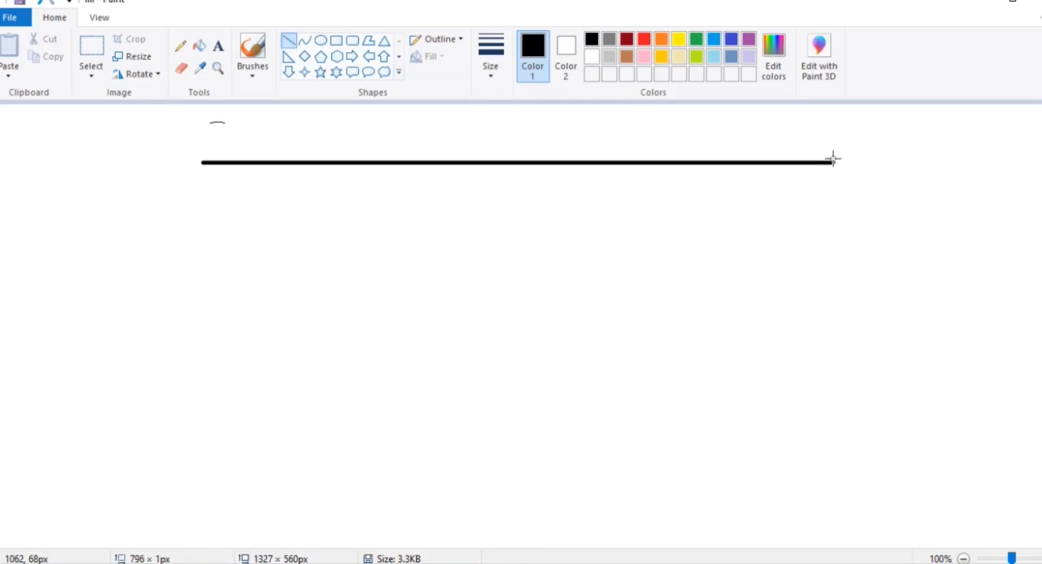
left_click_drag(833, 159, 833, 160)
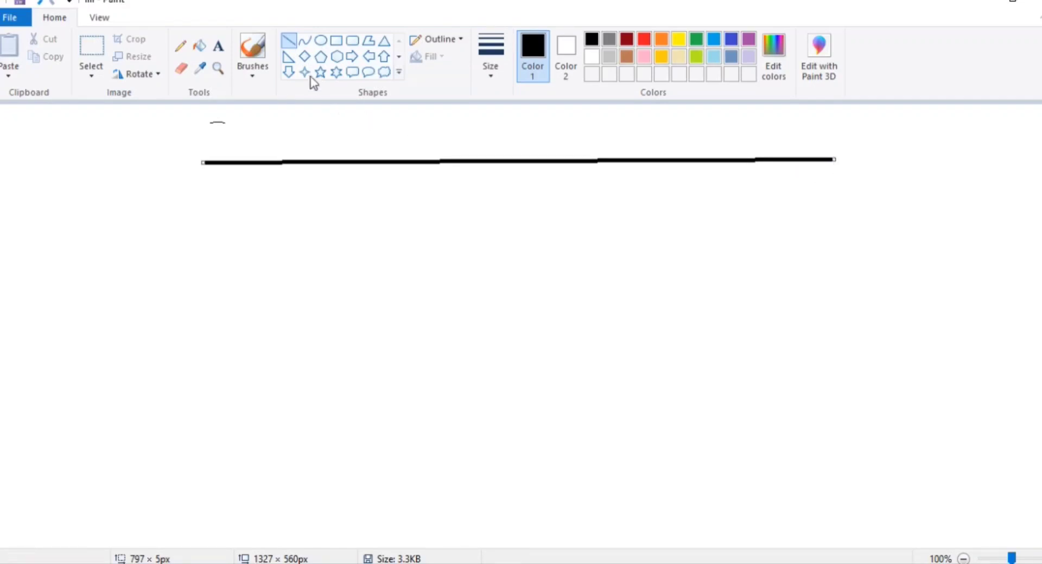
- Draw a vertical line about 374 px long down from the right end of the horizontal line
left_click(292, 42)
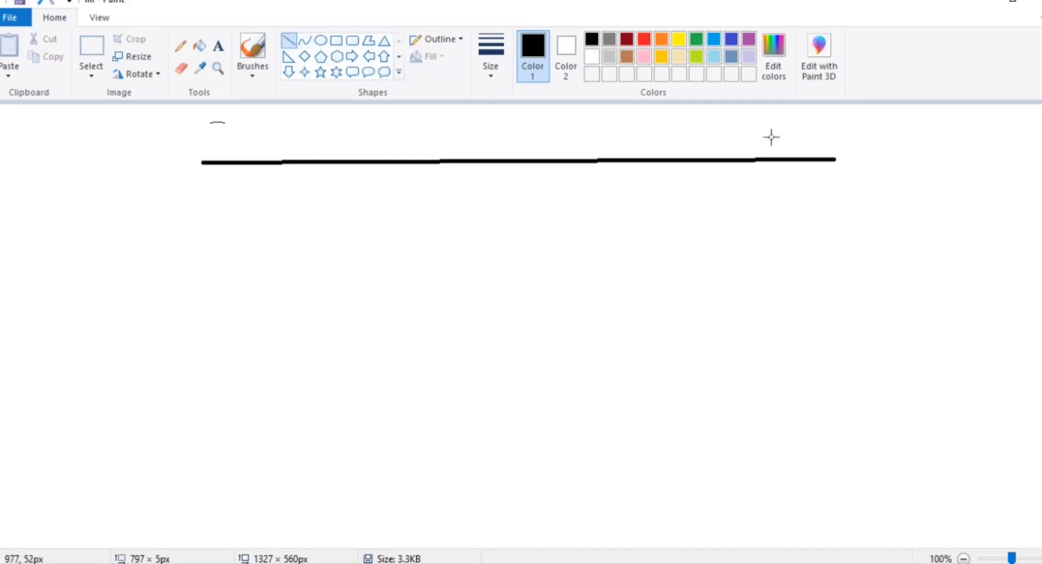
left_click_drag(832, 160, 831, 458)
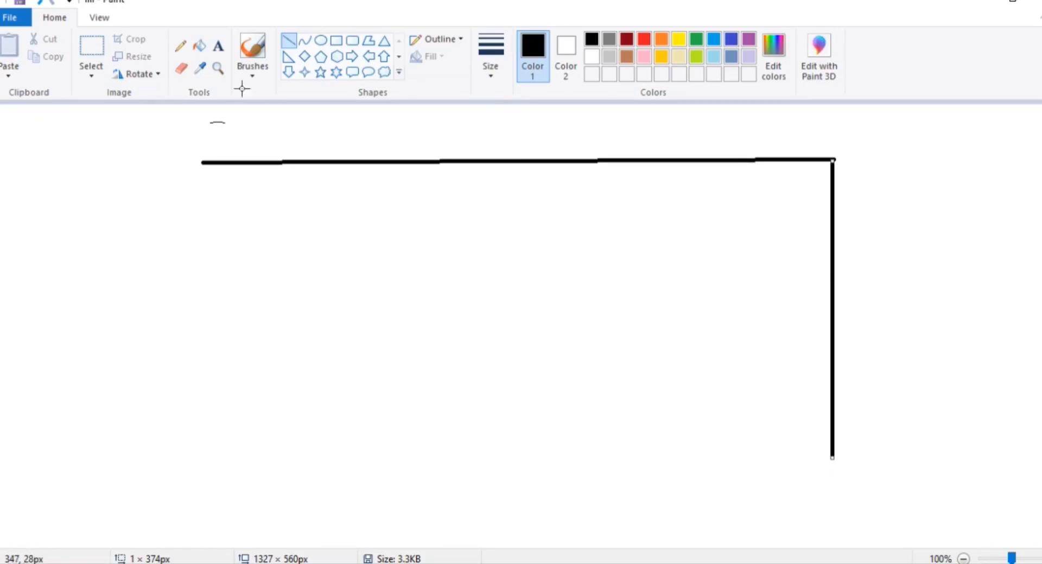
left_click(291, 40)
mouse_move(202, 162)
left_mouse_down()
mouse_move(222, 396)
mouse_move(209, 471)
left_mouse_up()
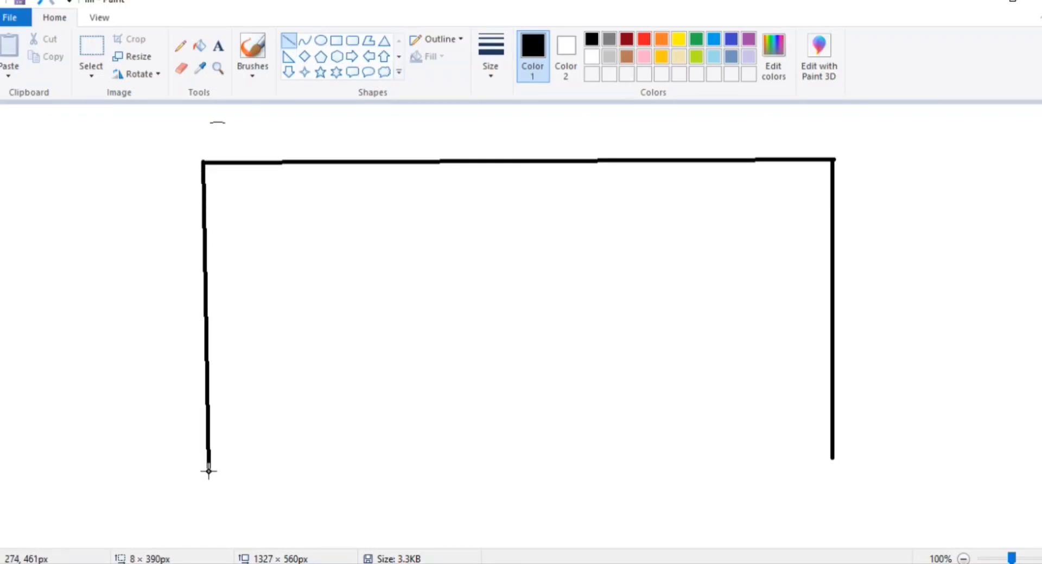
left_click_drag(208, 471, 179, 498)
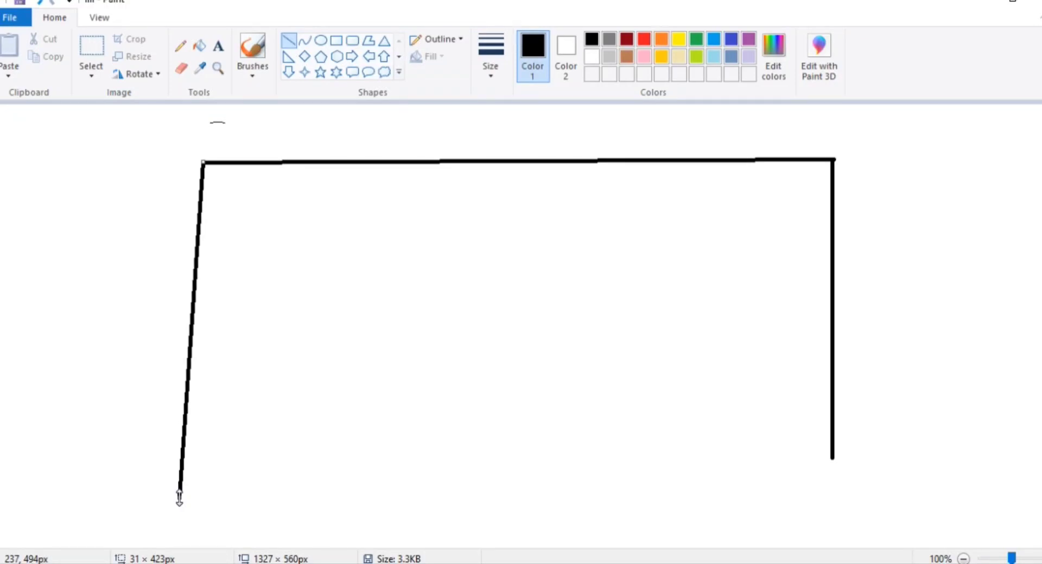
key("ctrl+z")
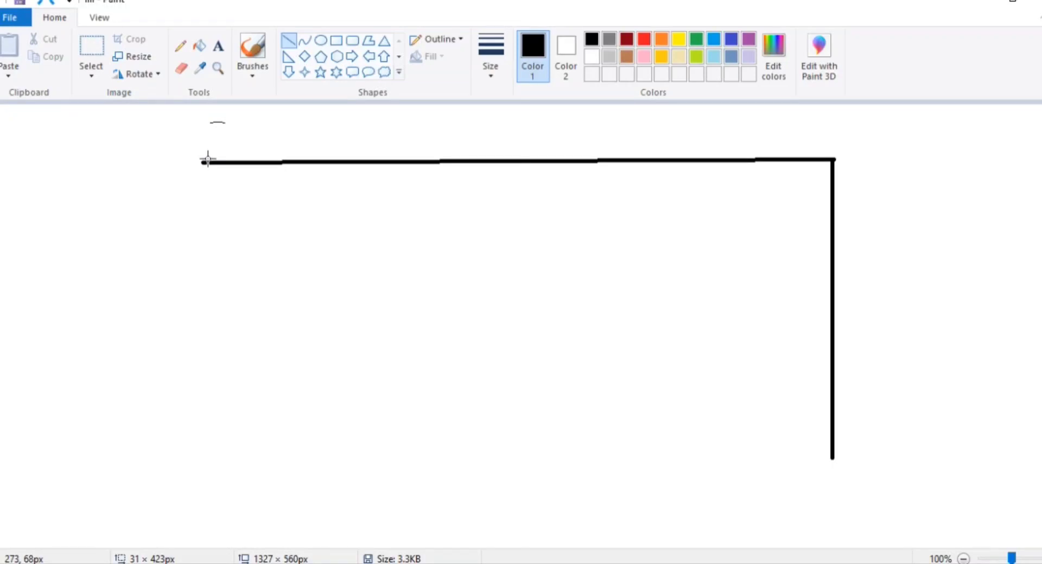
- Draw a vertical line about 384 px long down from the left end of the horizontal line
mouse_move(205, 161)
left_mouse_down()
mouse_move(229, 400)
mouse_move(216, 470)
mouse_move(205, 467)
left_mouse_up()
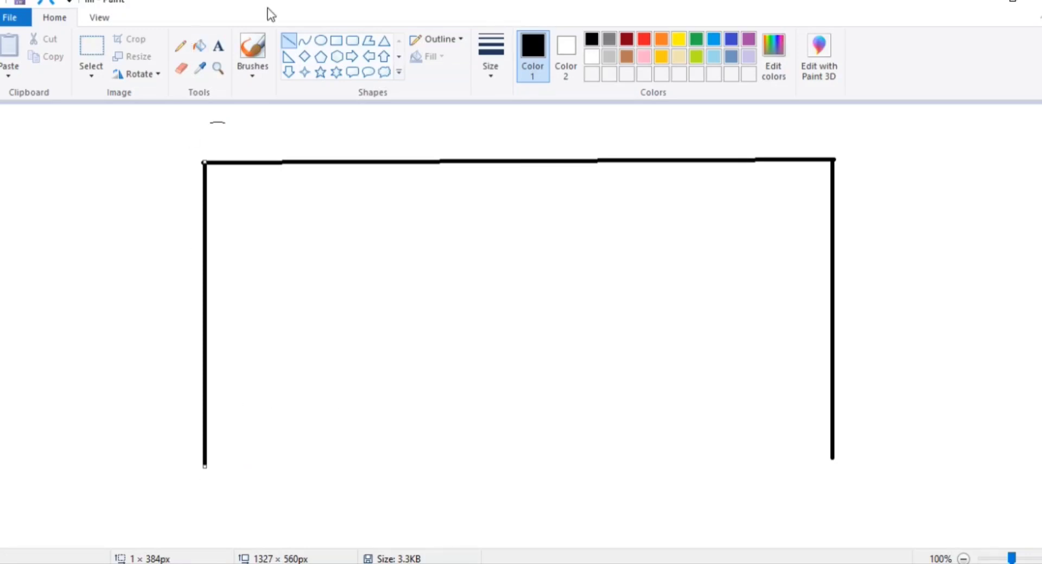
left_click(286, 40)
mouse_move(205, 466)
left_mouse_down()
mouse_move(509, 490)
mouse_move(923, 451)
mouse_move(851, 444)
mouse_move(836, 467)
mouse_move(791, 337)
mouse_move(853, 257)
mouse_move(828, 302)
mouse_move(849, 284)
mouse_move(822, 304)
mouse_move(850, 292)
left_mouse_up()
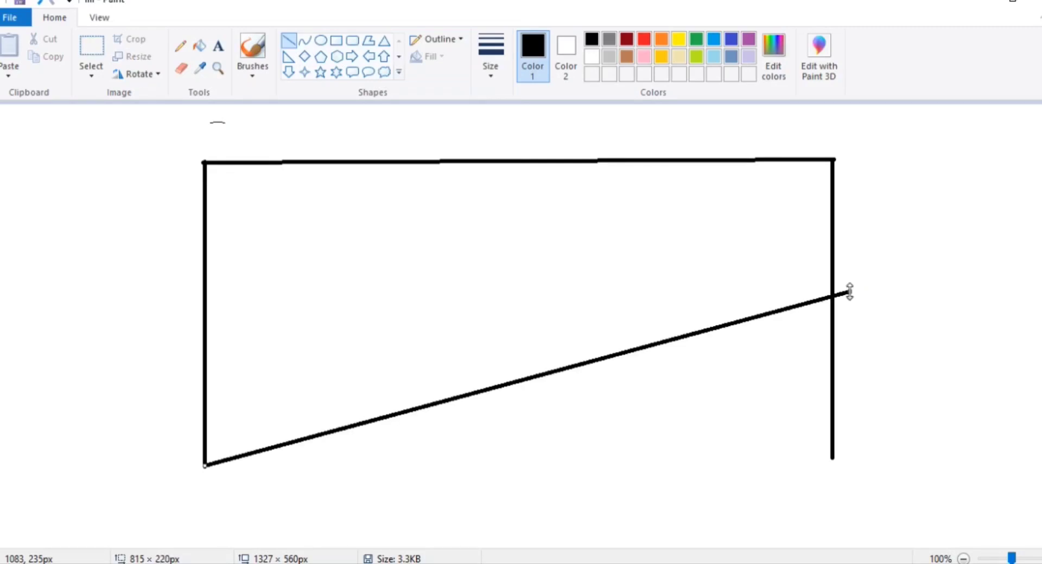
key("ctrl+z")
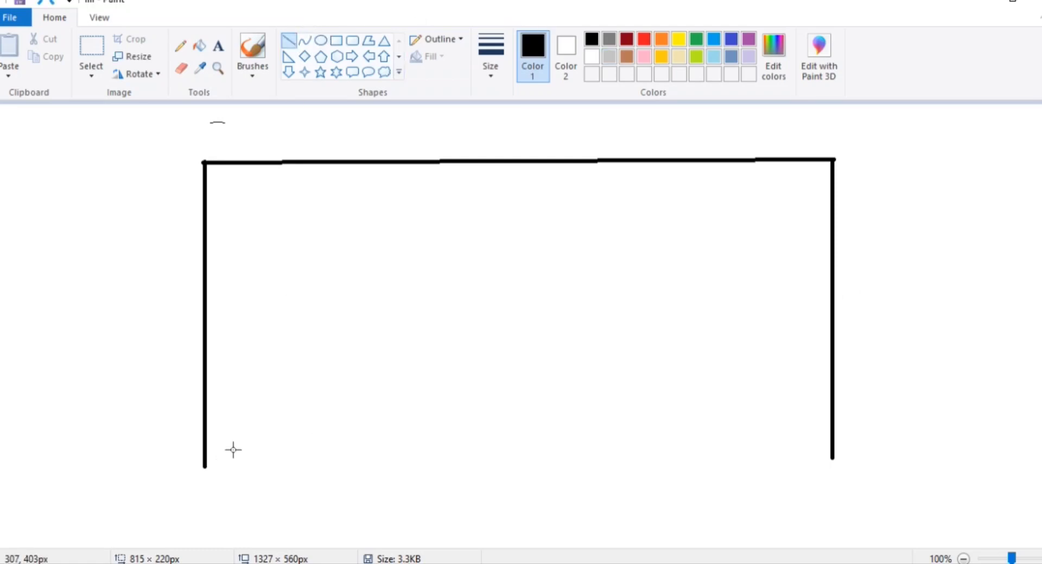
- Draw a horizontal line about 819 px long from the lower end of the left vertical line past the right one
left_click_drag(205, 465, 854, 467)
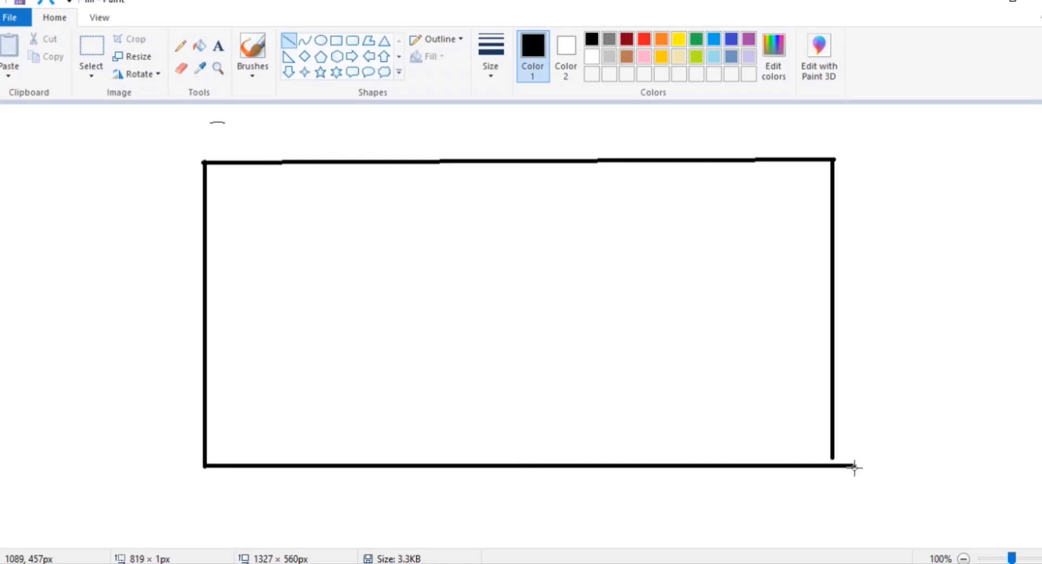
left_click_drag(854, 467, 854, 468)
left_click(831, 437)
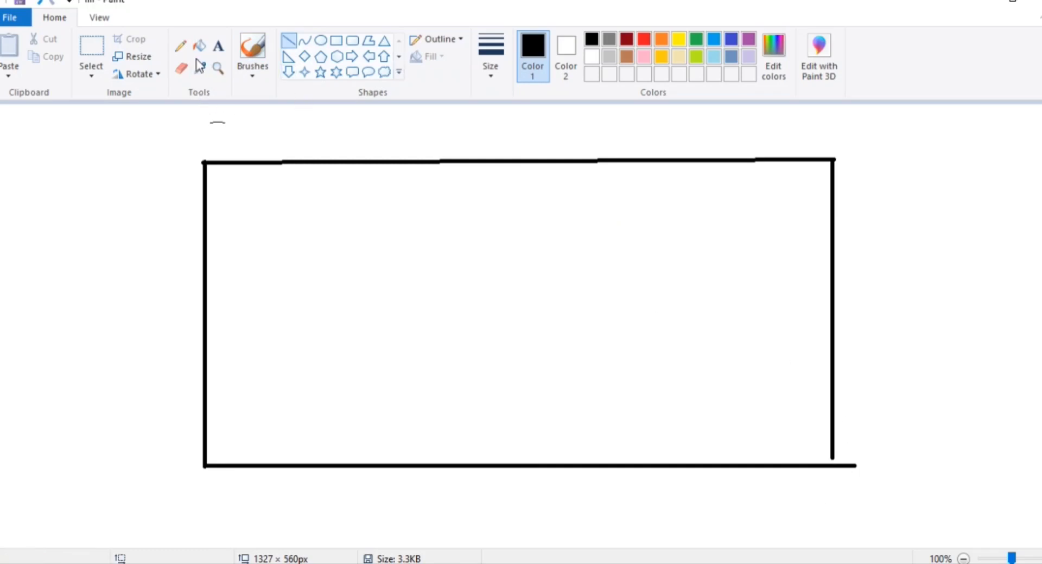
- Set Color 1 to red, try to fill the rectangle's interior with it, and undo the fill
left_click(181, 46)
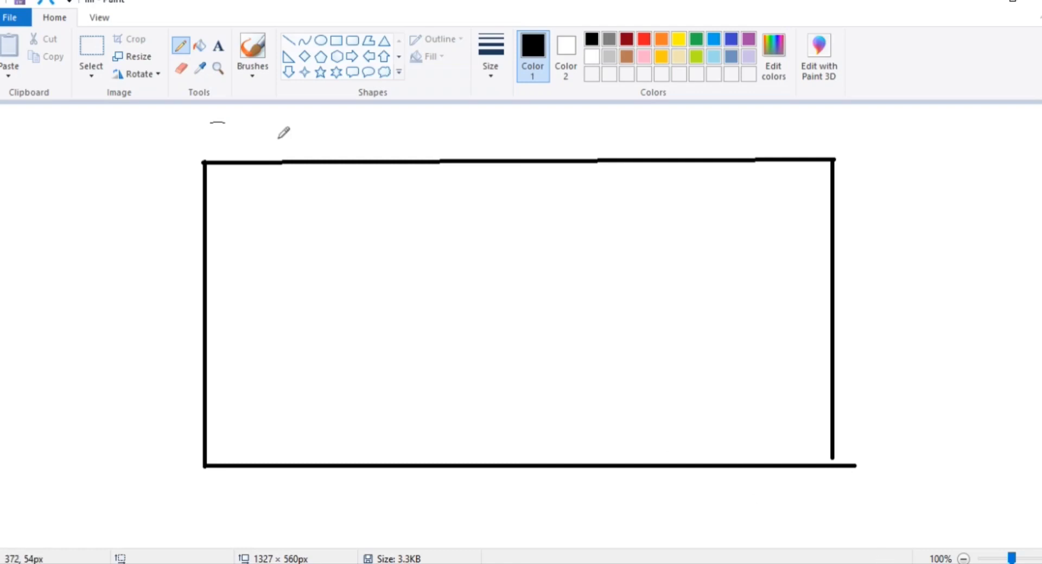
left_click(199, 50)
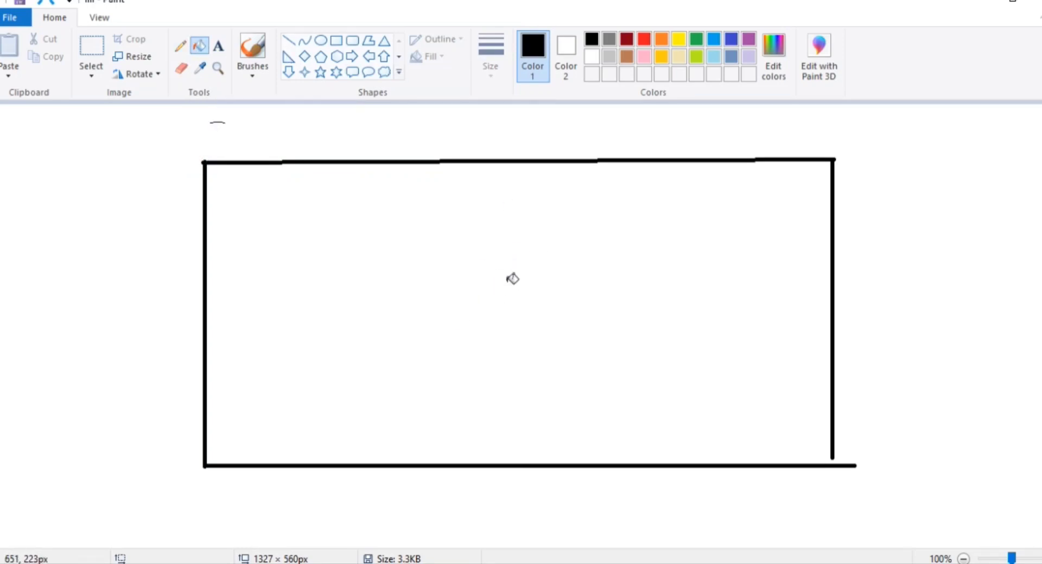
left_click(644, 39)
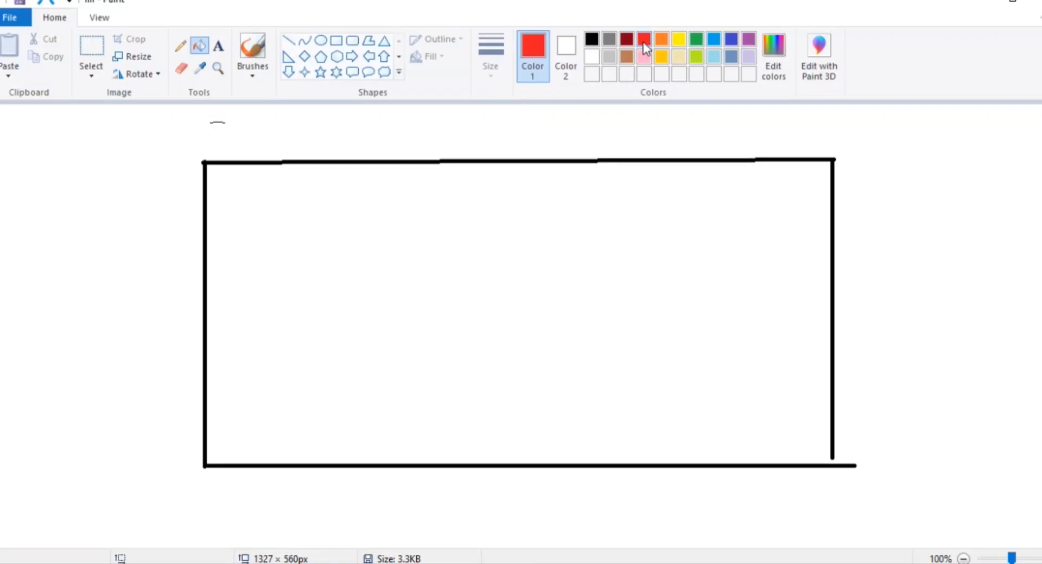
left_click(512, 263)
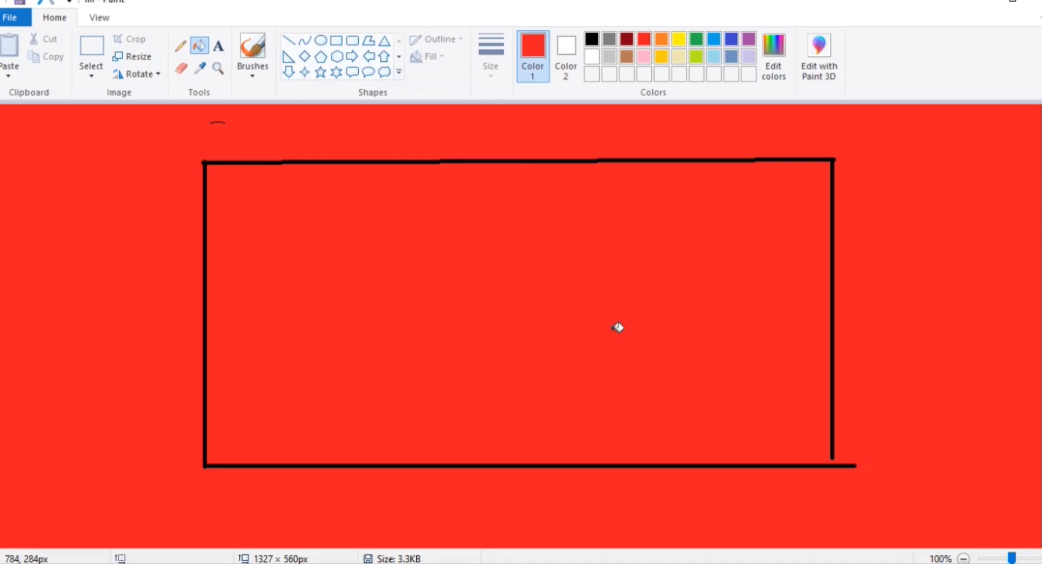
key("ctrl+z")
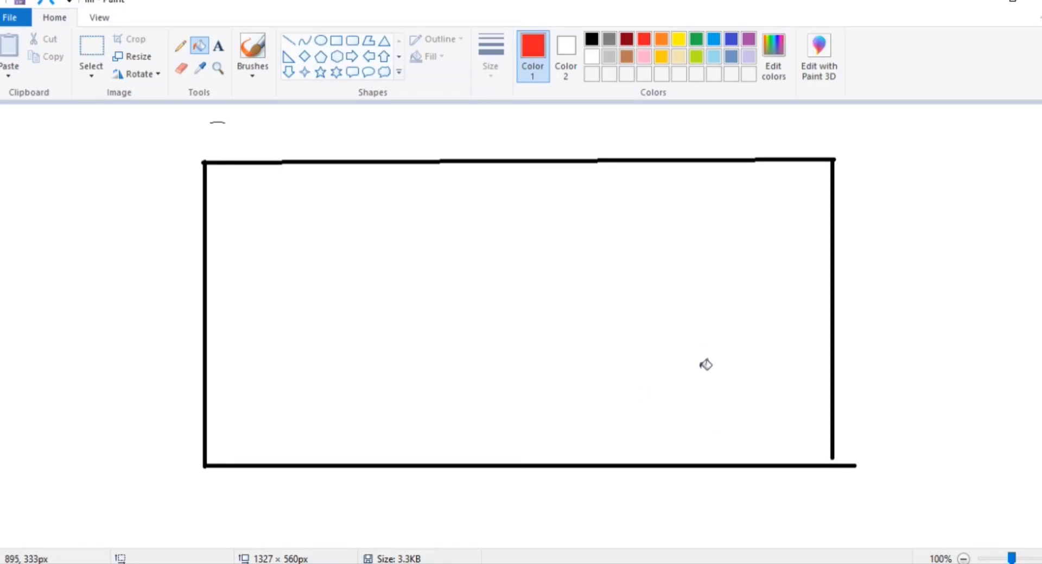
- Close the gap at the rectangle's lower-right corner with a short red Pencil stroke and fill the interior with red
left_click(180, 45)
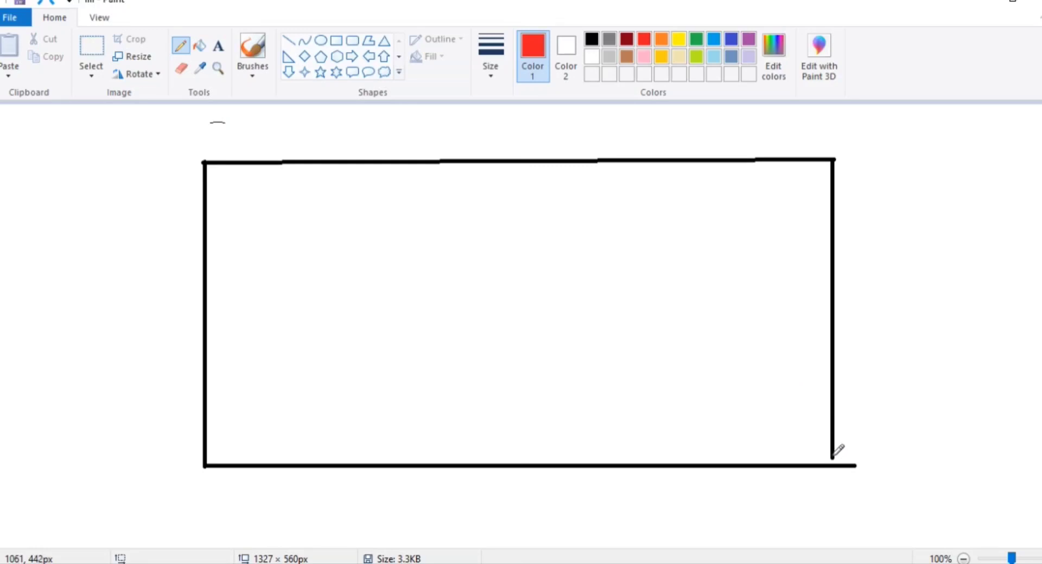
left_click_drag(832, 459, 832, 472)
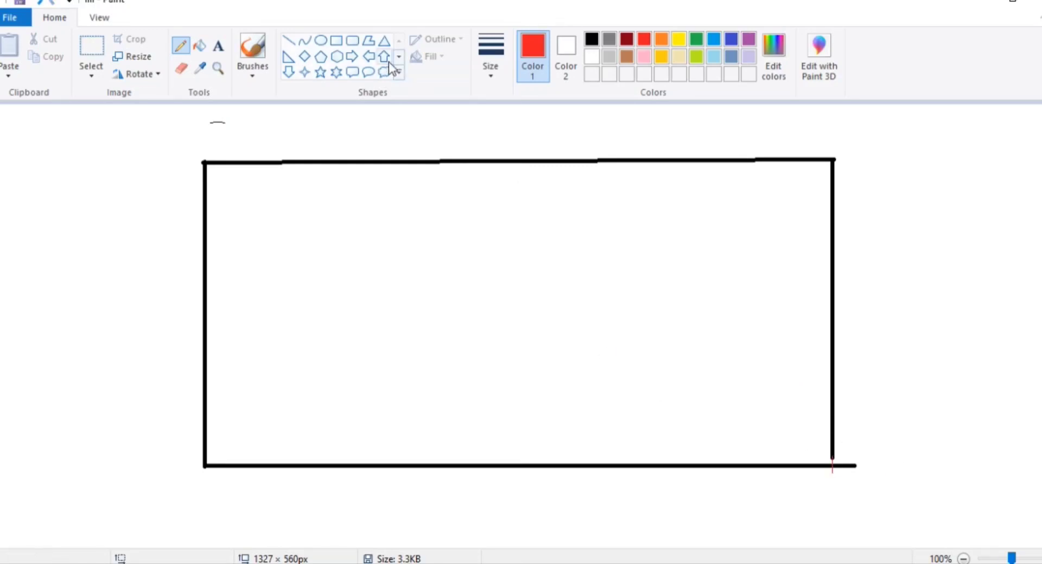
left_click(200, 45)
left_click(342, 168)
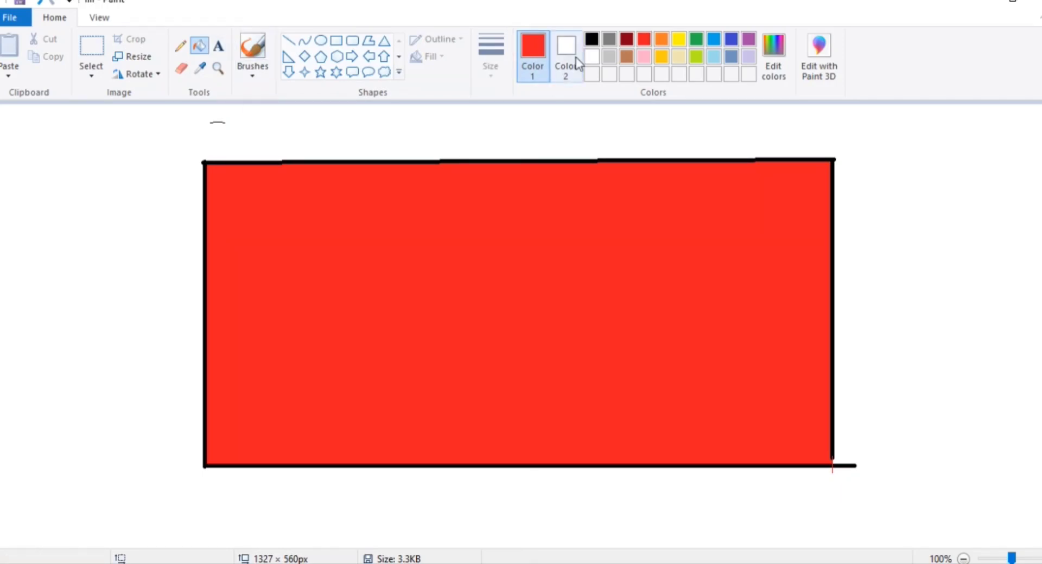
- Recolour the rectangle with the Fill tool in black, brown and blue-gray in turn
left_click(594, 41)
left_click(582, 233)
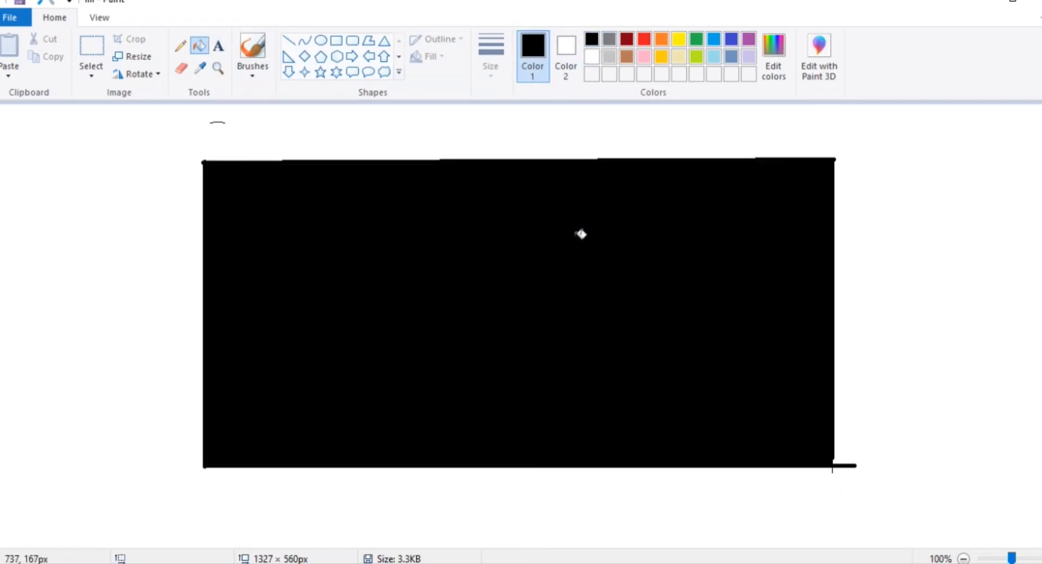
left_click(627, 56)
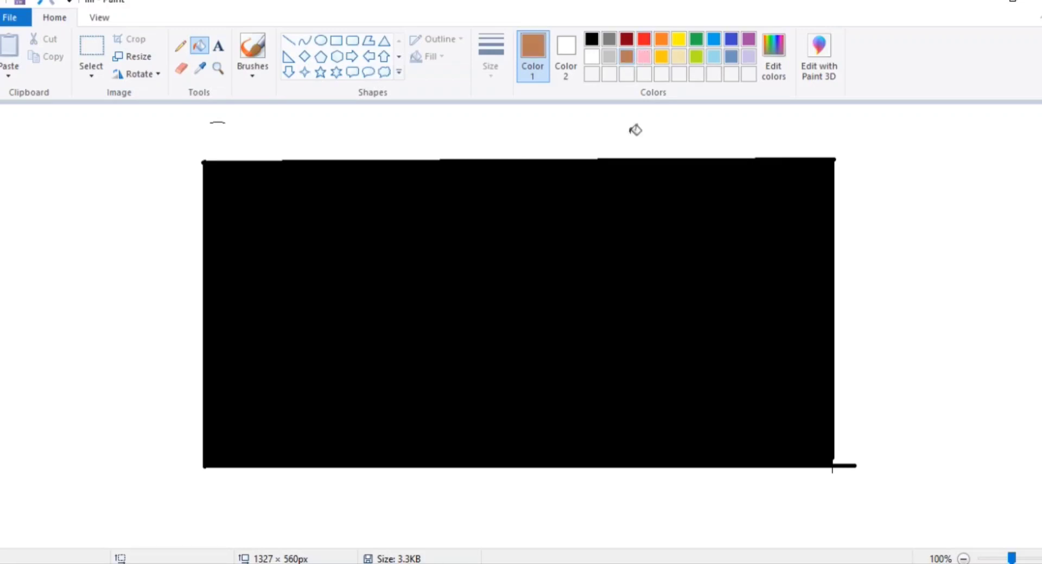
left_click(581, 321)
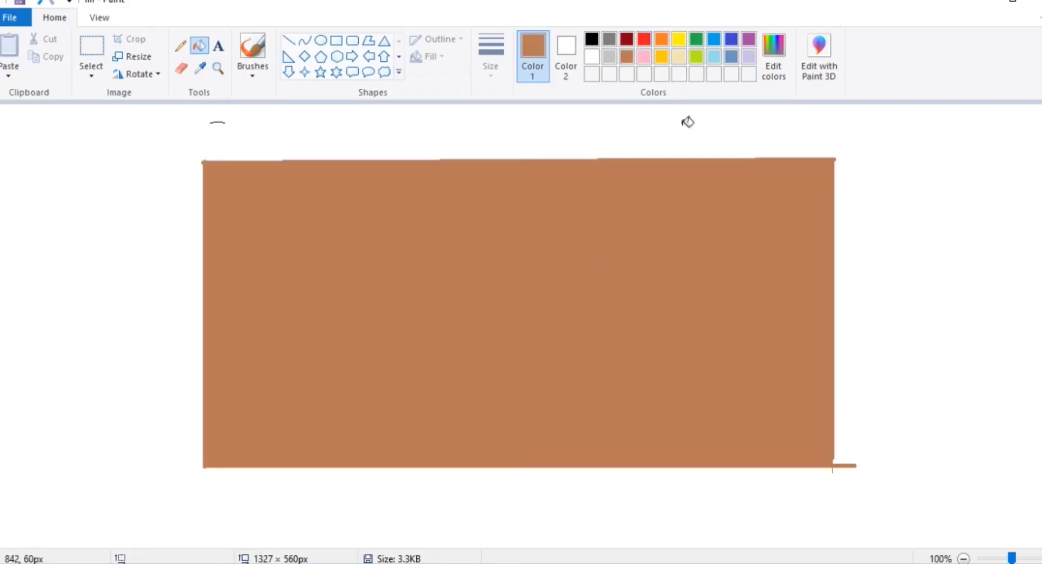
left_click(734, 53)
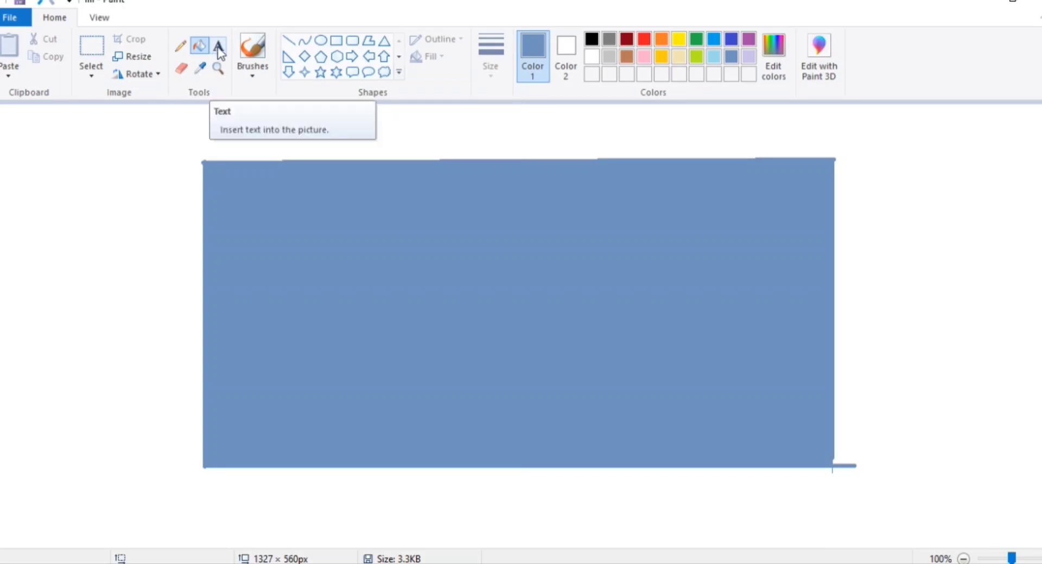
- Select the whole canvas and delete everything on it
left_click(92, 76)
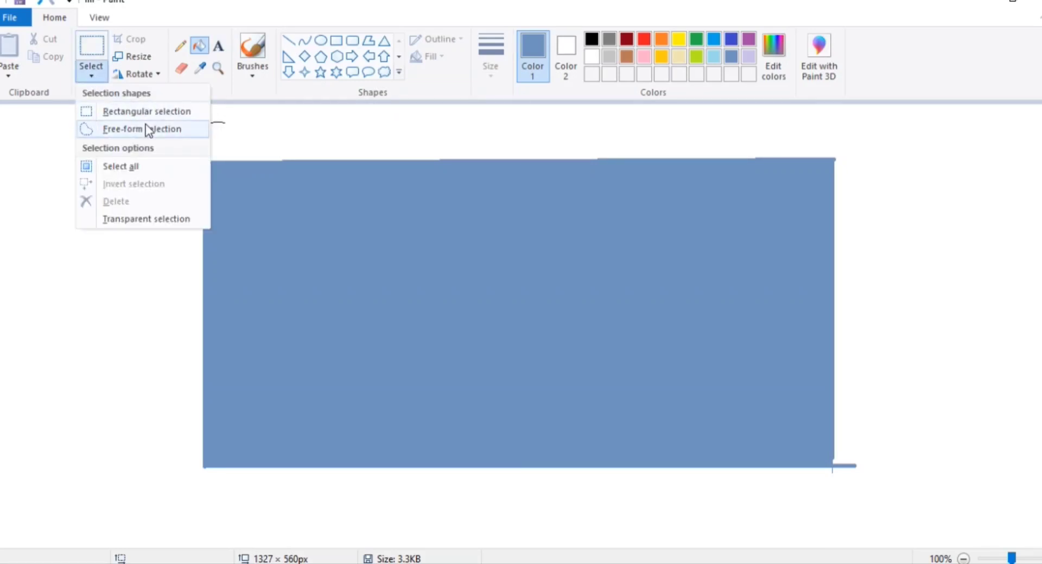
left_click(131, 167)
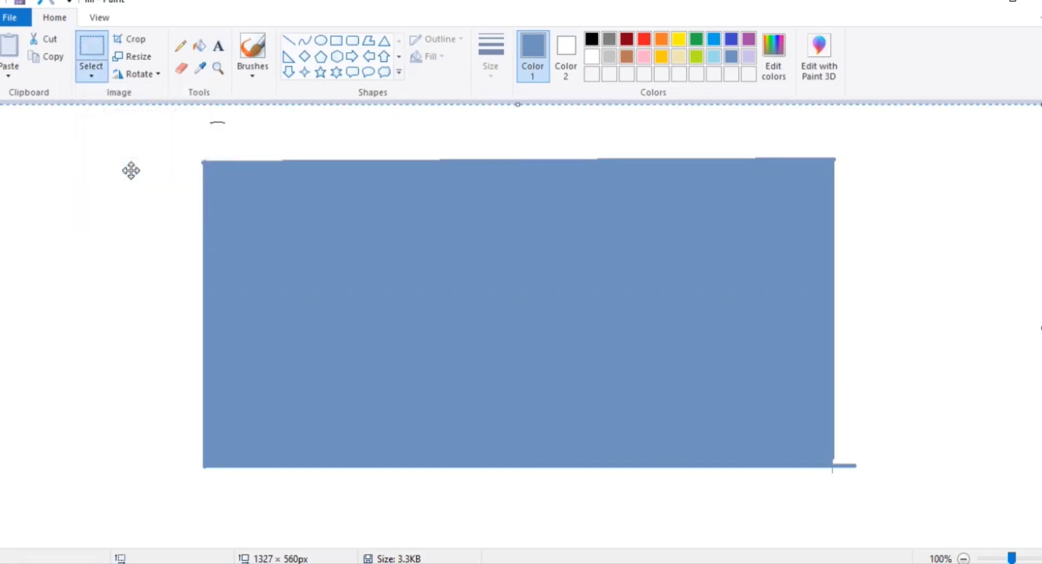
key("Delete")
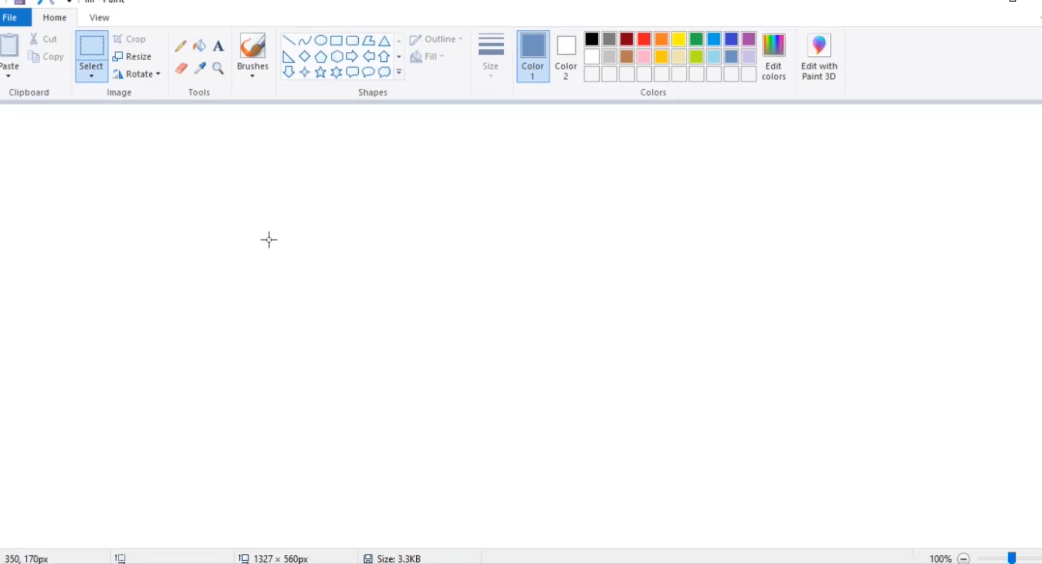
- Draw a blue-gray Curve about 787 px wide across the canvas, bent upward at its left part and downward at its right
left_click(301, 42)
mouse_move(184, 283)
left_mouse_down()
mouse_move(405, 282)
mouse_move(681, 255)
mouse_move(796, 291)
mouse_move(793, 278)
mouse_move(809, 284)
left_mouse_up()
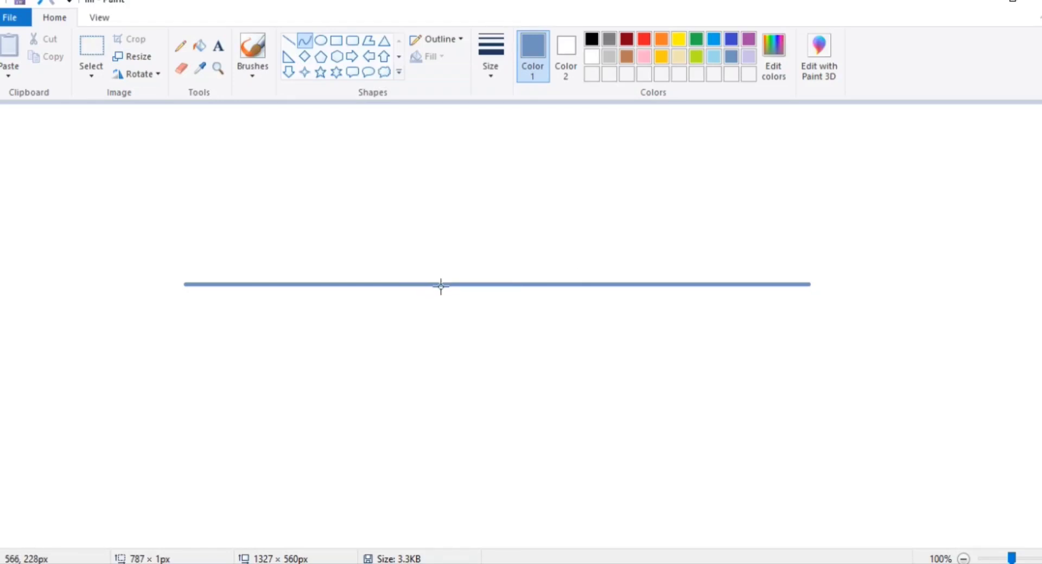
left_click_drag(440, 285, 288, 111)
left_click_drag(601, 223, 548, 477)
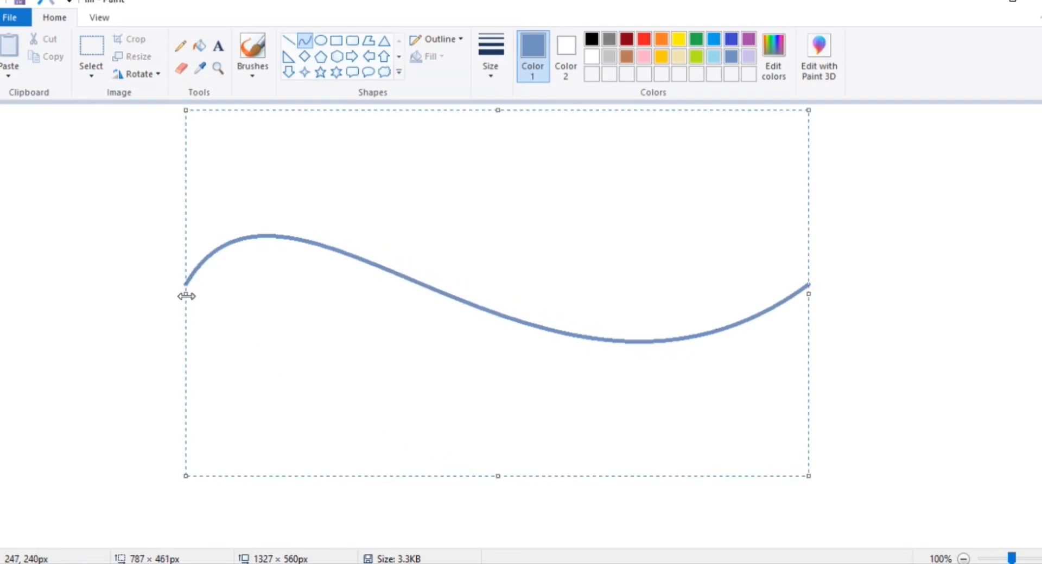
- Widen the curve toward the left and reduce its height, making its frame about 872 × 288 px, and deselect it
left_click_drag(184, 294, 118, 304)
left_click_drag(463, 476, 425, 338)
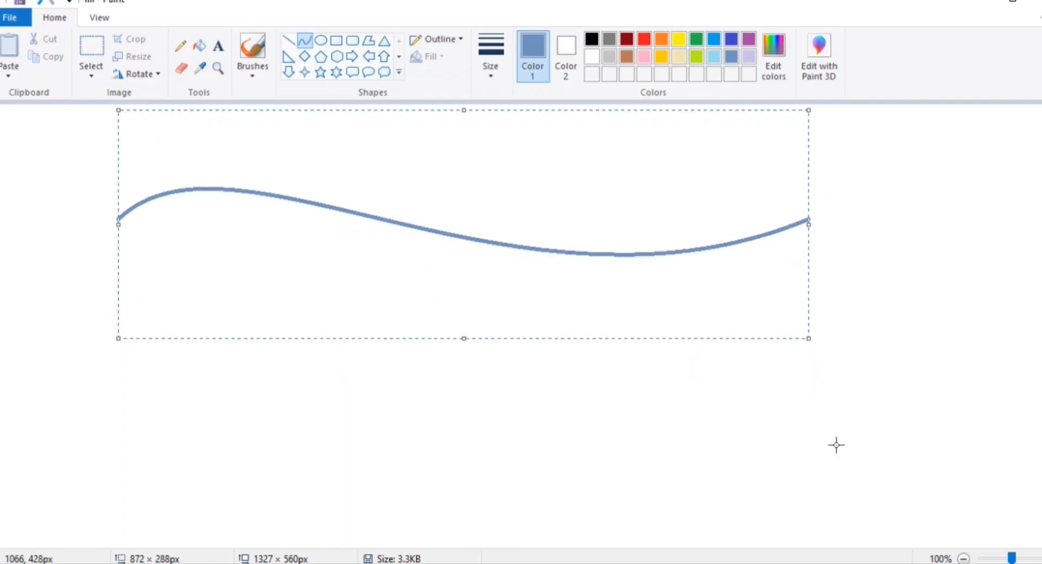
left_click(885, 414)
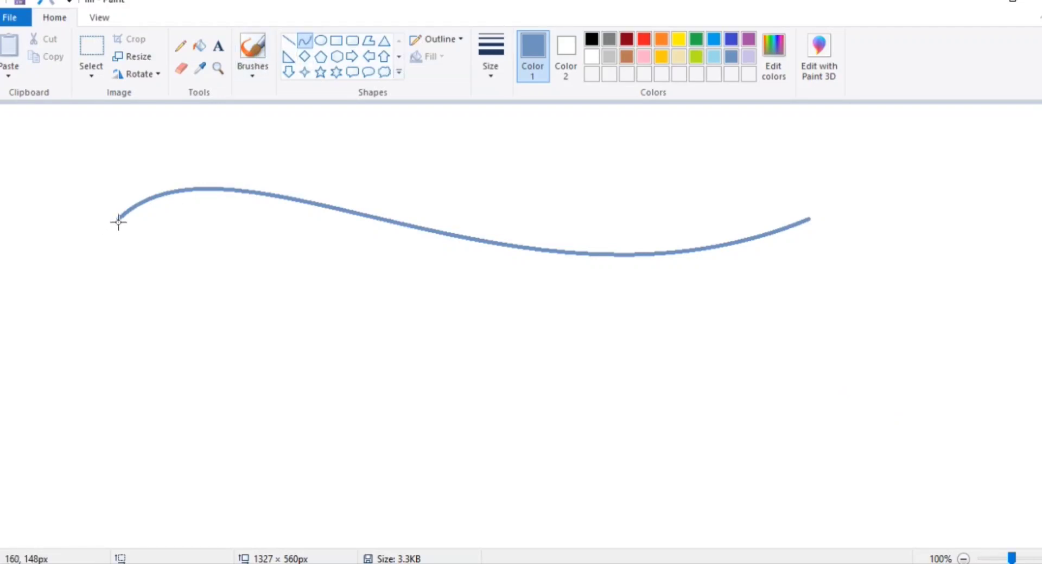
- Draw a second curve between the first curve's ends and bend it deeply downward, with a frame of about 878 × 481 px
left_click_drag(118, 222, 812, 219)
left_click_drag(535, 230, 279, 408)
left_click_drag(494, 330, 375, 563)
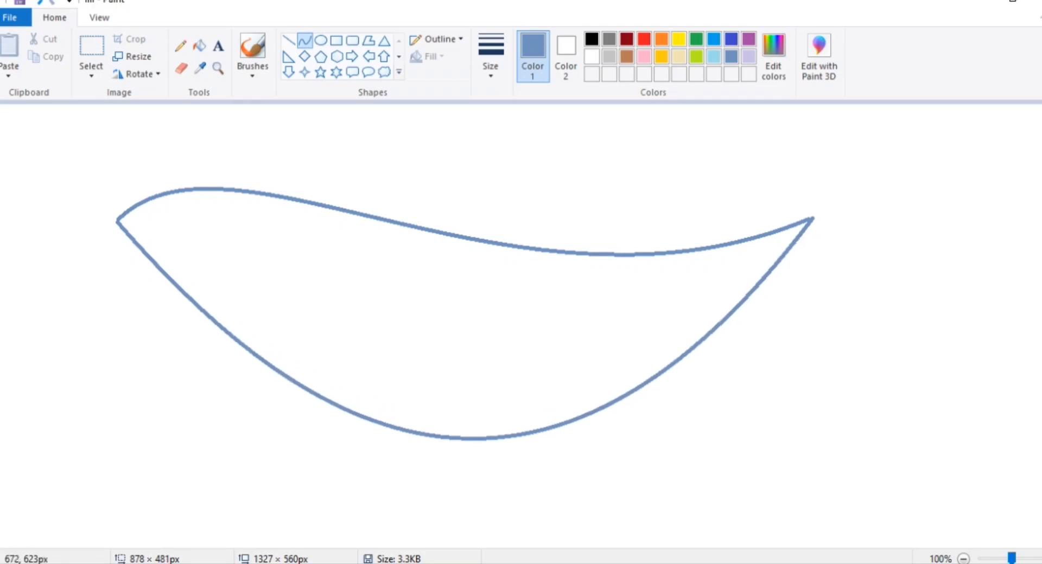
left_click(906, 356)
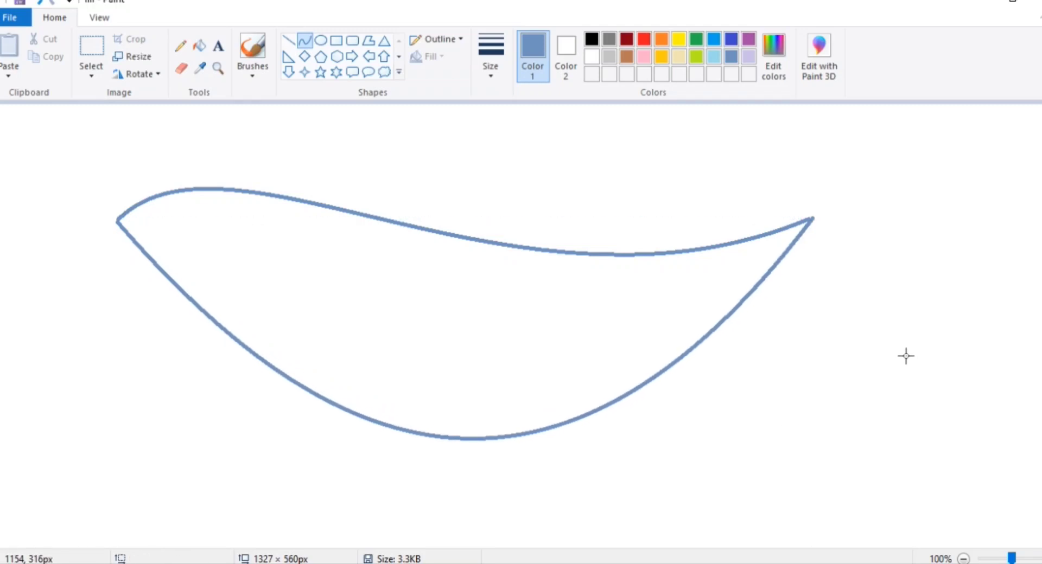
- Draw a third curve between the same two ends and bend it downward between the other curves, about 875 × 203 px
left_click(287, 40)
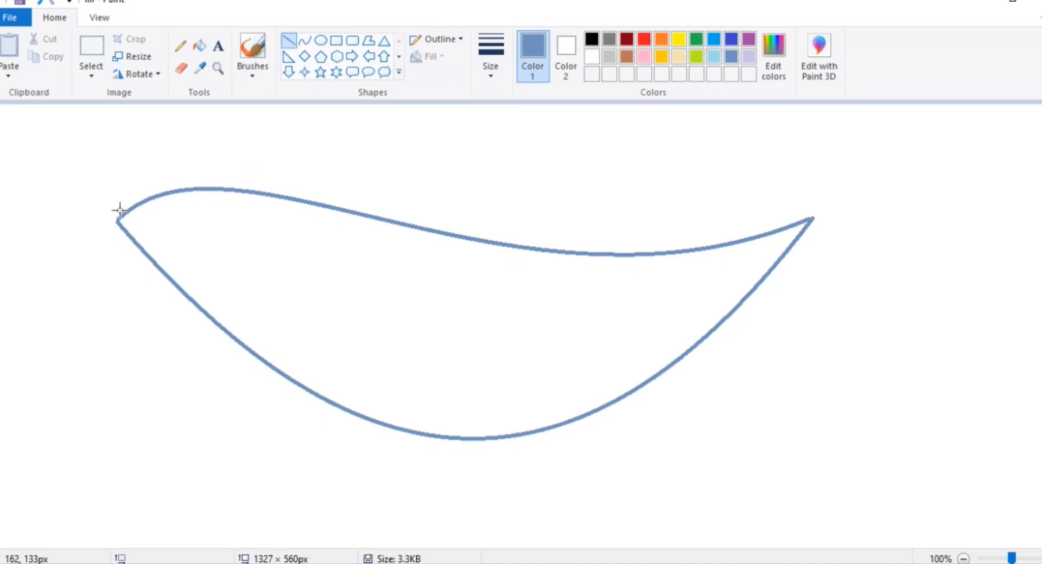
left_click(304, 42)
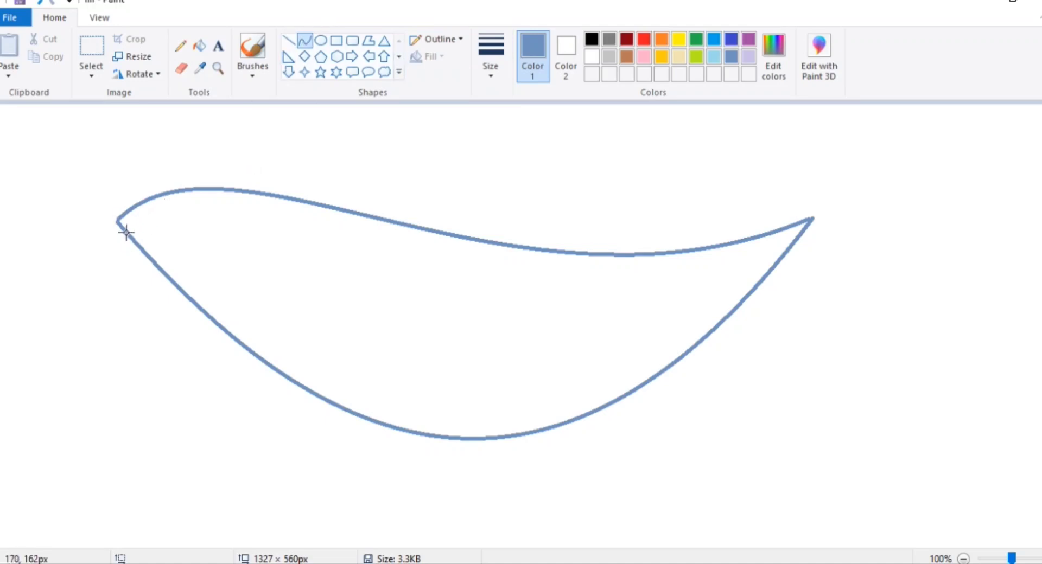
left_click_drag(119, 220, 812, 219)
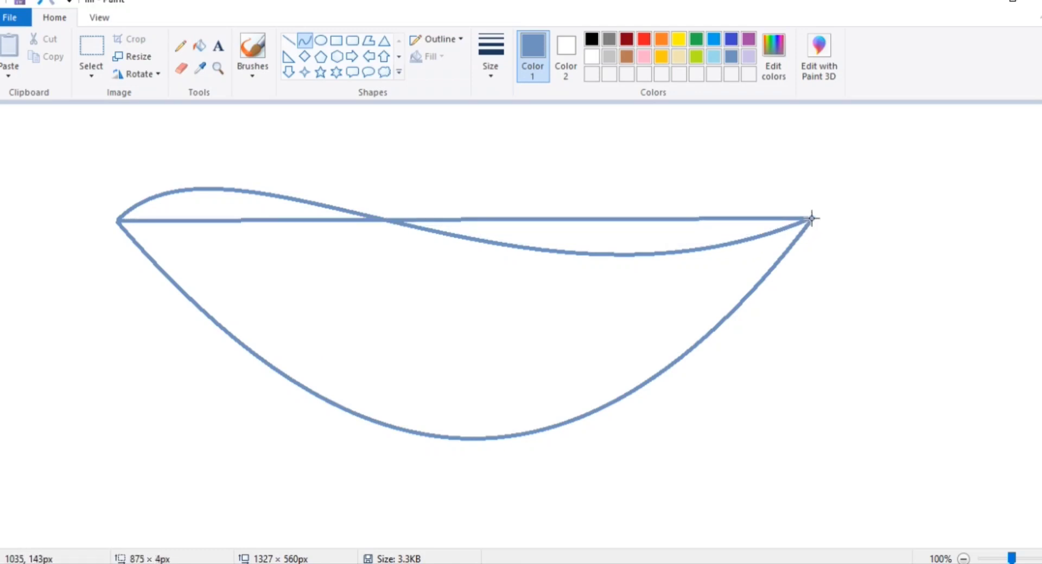
left_click_drag(532, 220, 490, 379)
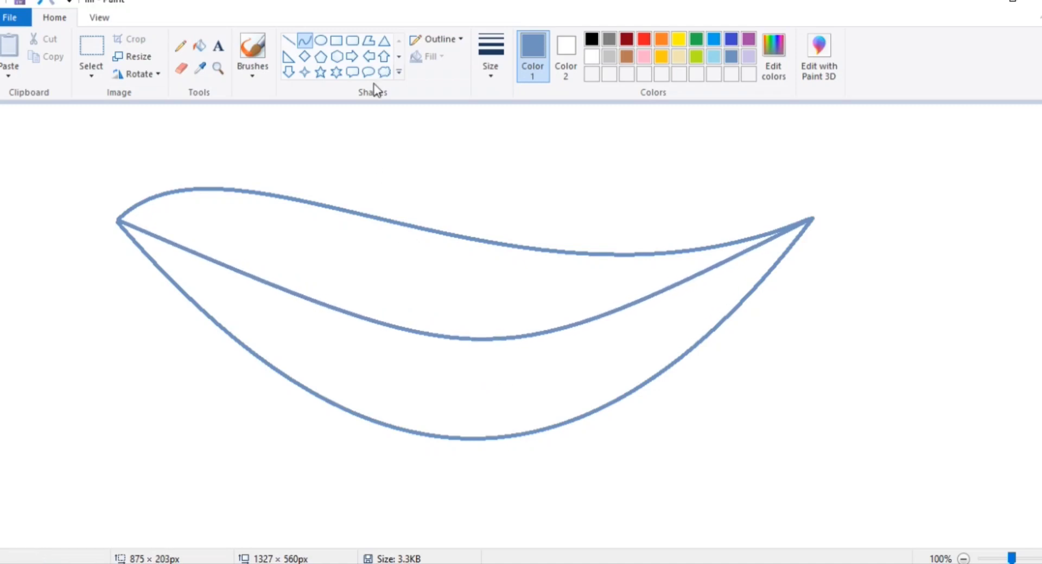
- Draw a slanted line of about 70 × 105 px from the upper curve to the middle curve near their left end
left_click(288, 40)
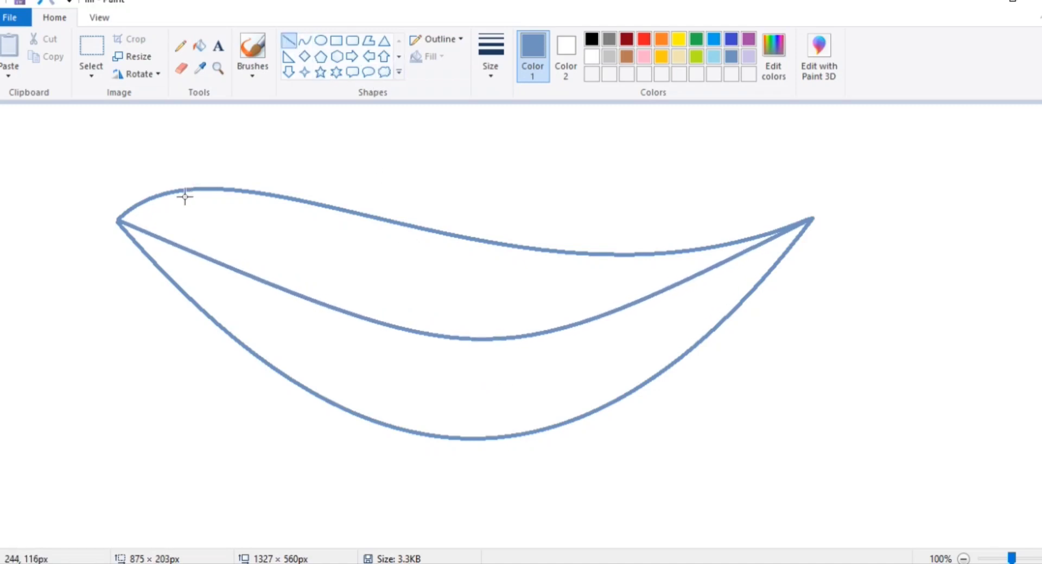
left_click_drag(185, 190, 239, 273)
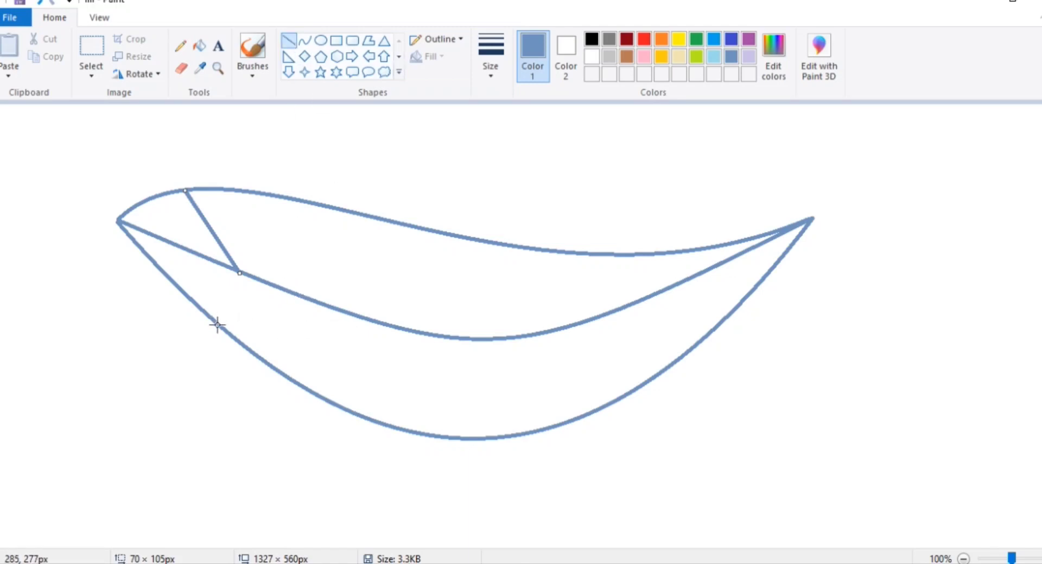
- Draw lines to the middle curve: about 126 × 29 px from the lower curve's left part, 119 × 87 px from the upper curve's right part
left_click_drag(217, 326, 322, 304)
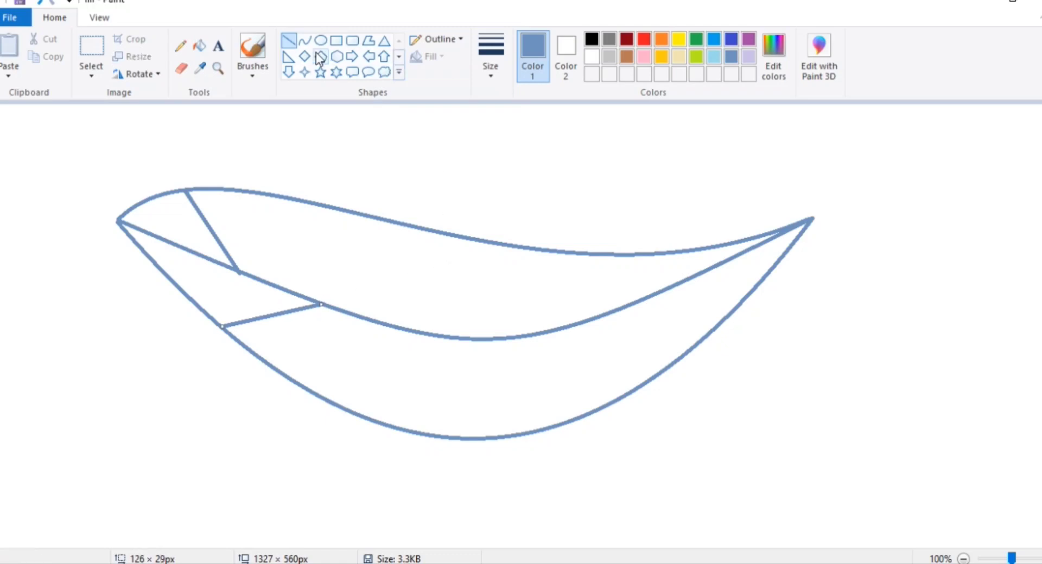
left_click(294, 41)
left_click_drag(510, 245, 604, 315)
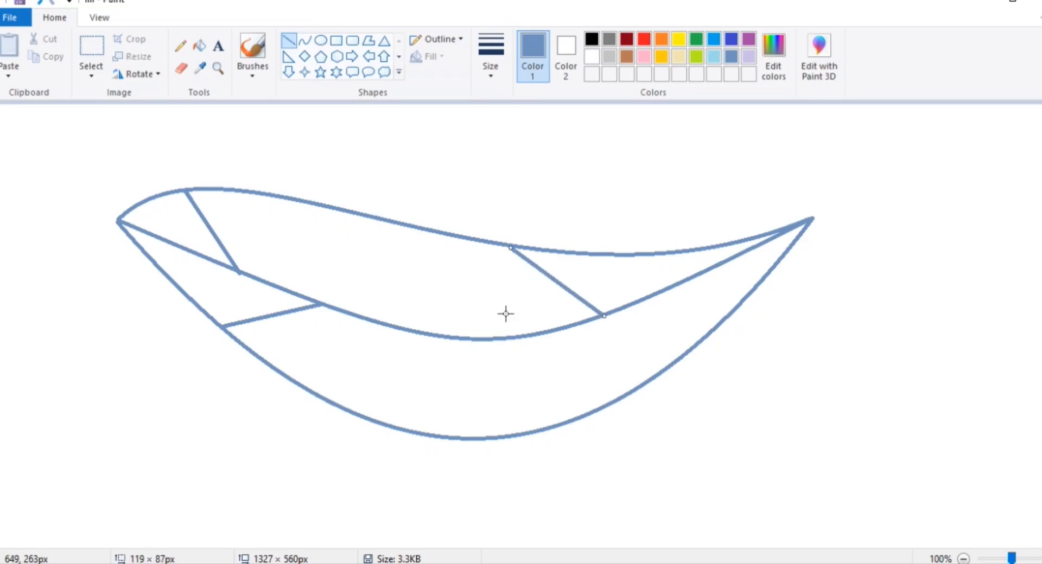
- Add two lines meeting the middle curve near its centre, about 104 × 149 px from the upper curve and 154 × 96 px to the lower curve
left_click(289, 40)
mouse_move(304, 203)
left_mouse_down()
mouse_move(372, 261)
mouse_move(388, 325)
left_mouse_up()
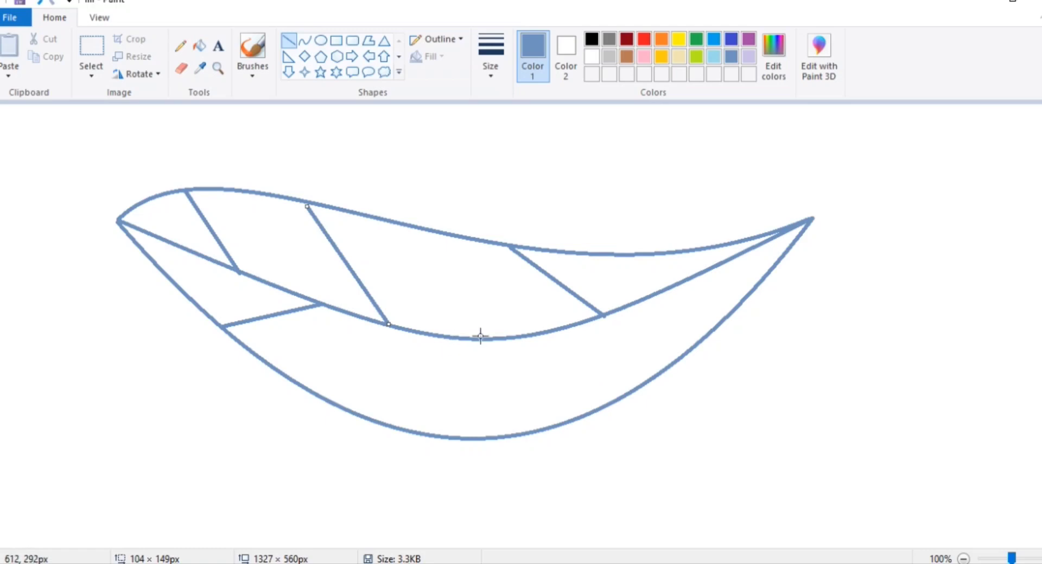
mouse_move(483, 341)
left_mouse_down()
mouse_move(353, 421)
mouse_move(361, 418)
left_mouse_up()
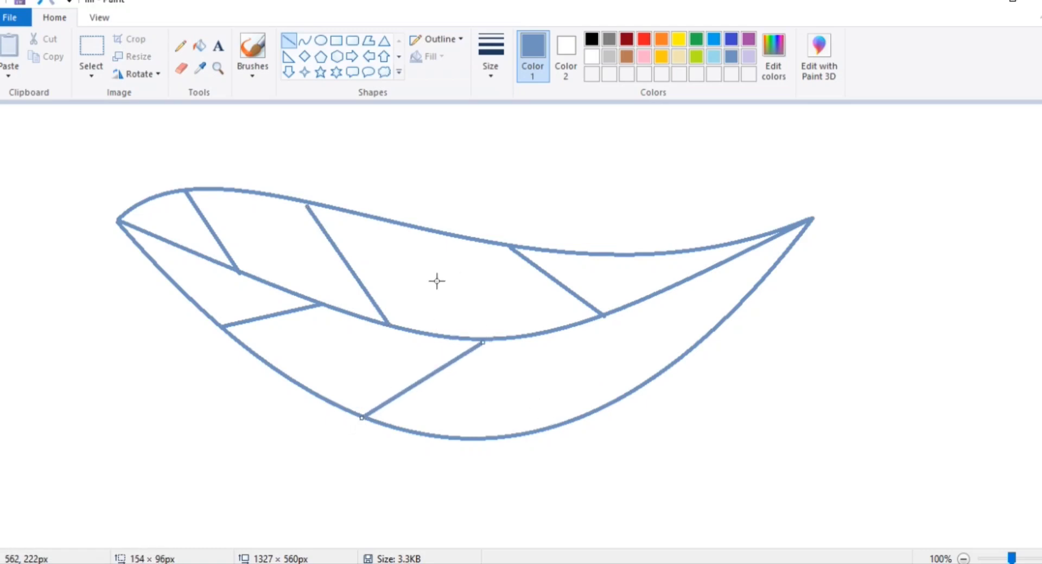
- Fill all the enclosed sections of the leaf shape with green, above and below the middle curve
left_click(204, 47)
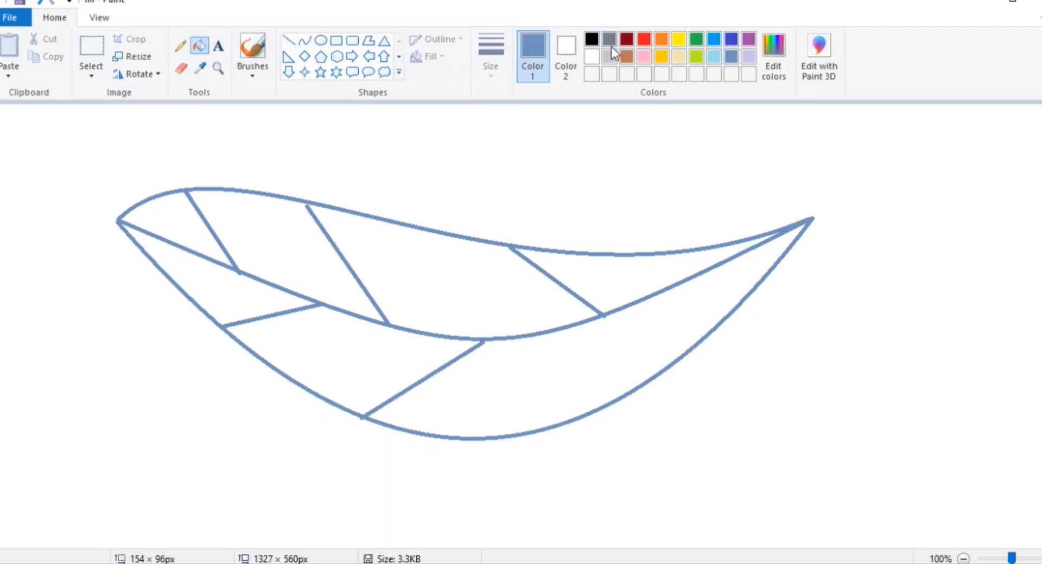
left_click(646, 42)
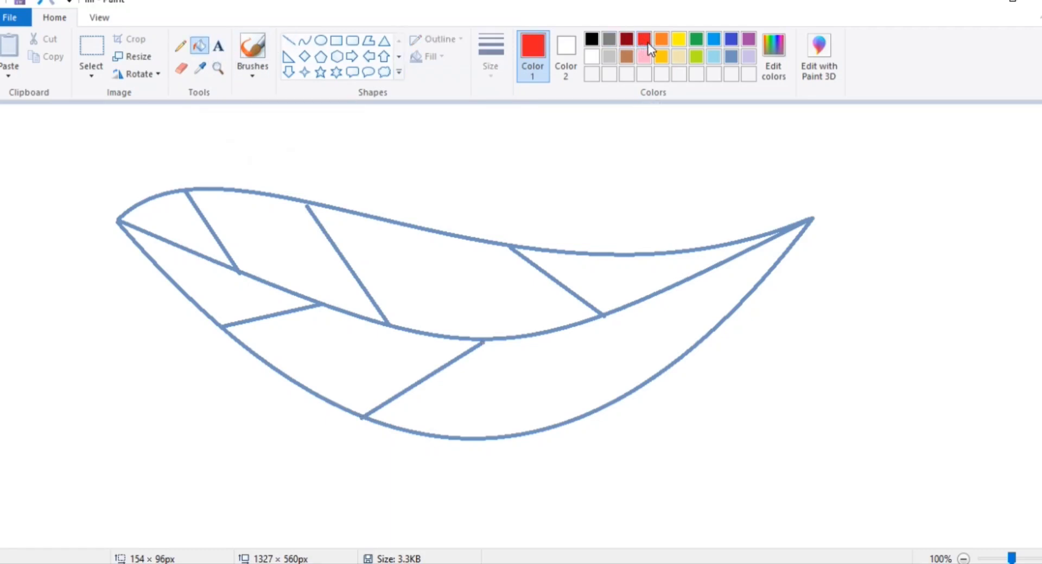
left_click(696, 40)
left_click(646, 279)
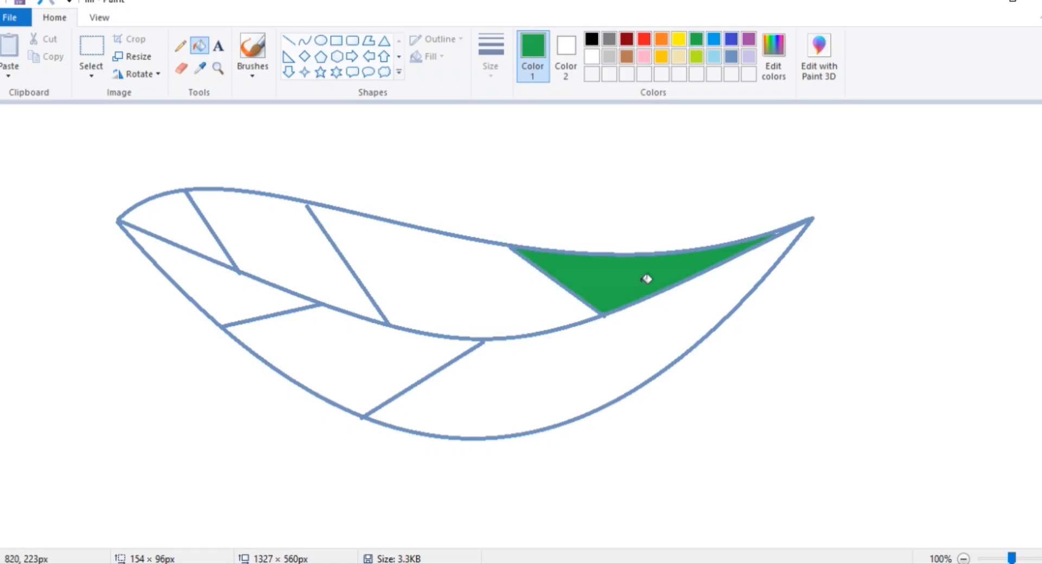
left_click(669, 343)
left_click(502, 298)
left_click(411, 346)
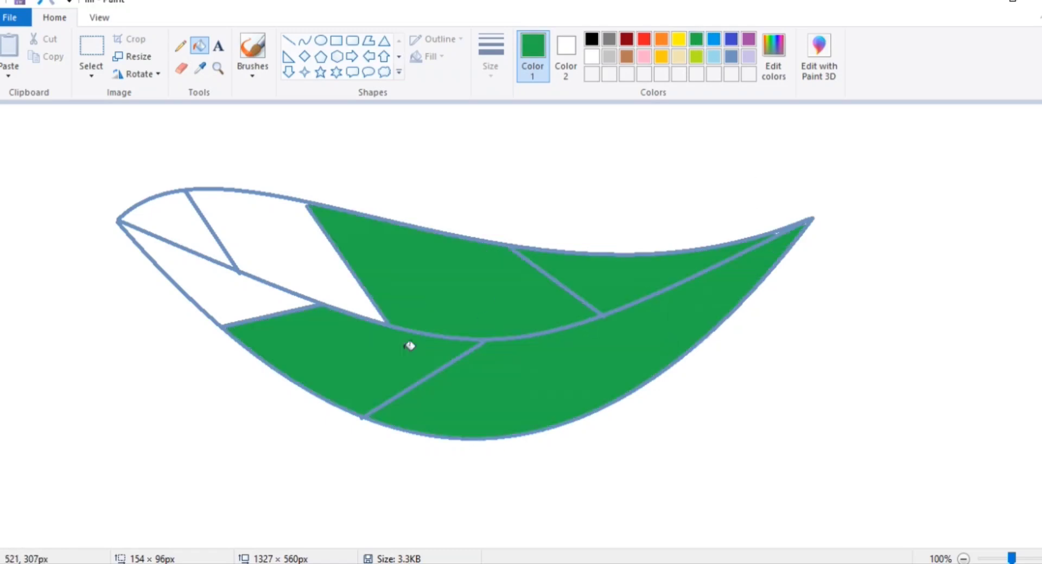
left_click(324, 263)
left_click(259, 293)
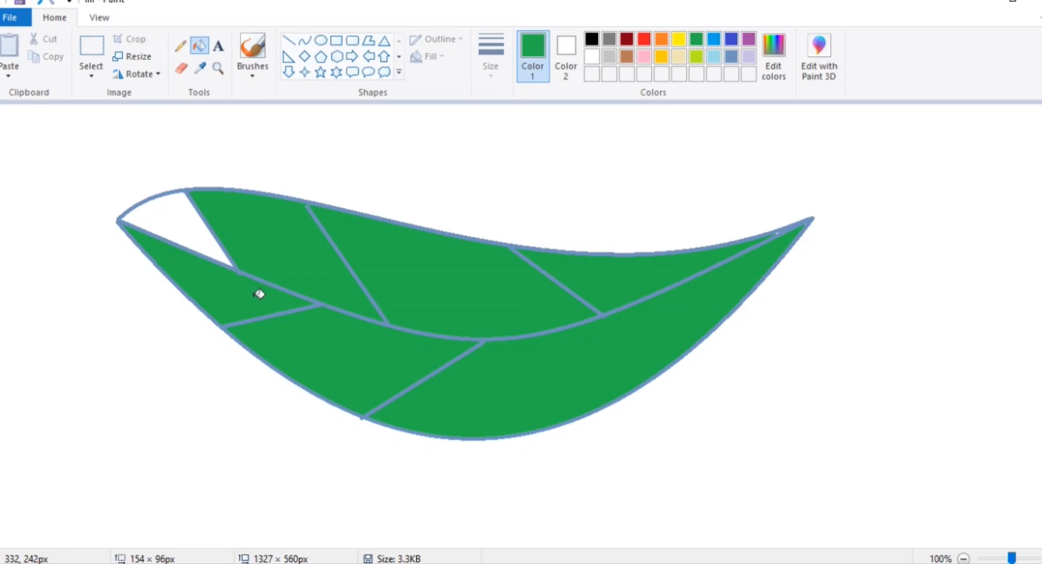
left_click(195, 234)
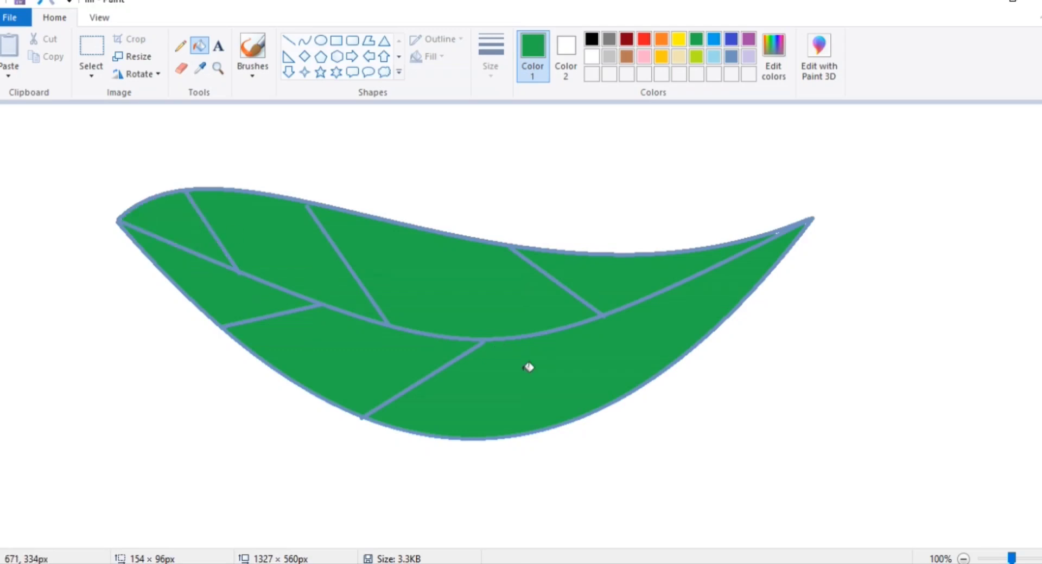